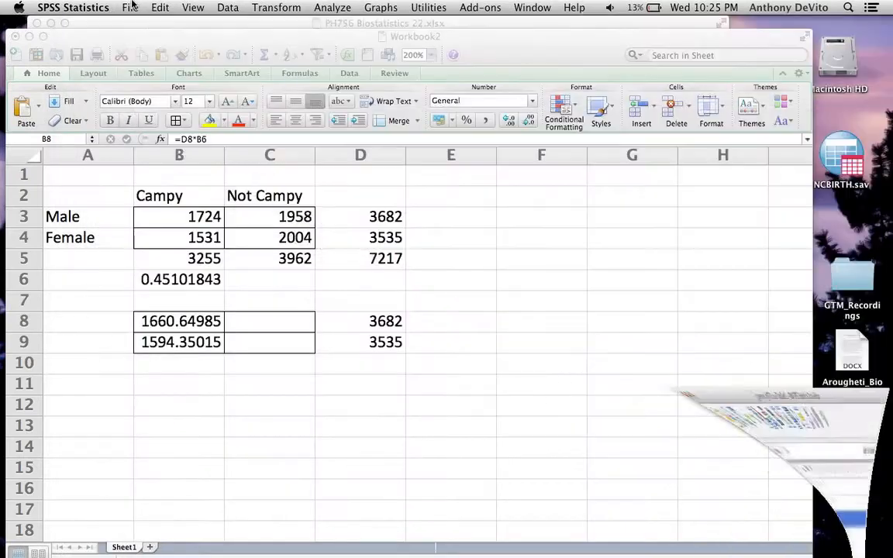
# Step: Switch to SPSS Statistics, create a new empty dataset and reposition its Data Editor window on the screen
pyautogui.click(129, 7)
pyautogui.moveTo(291, 24)
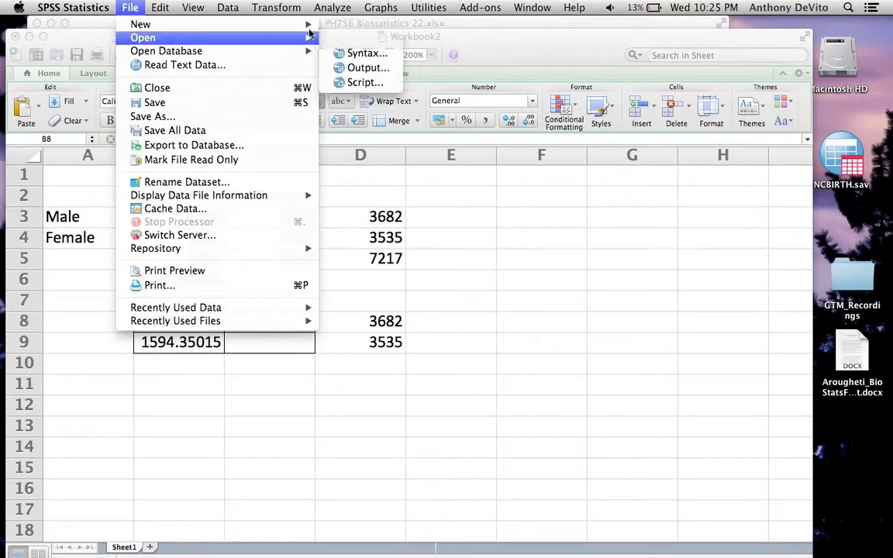
pyautogui.click(341, 30)
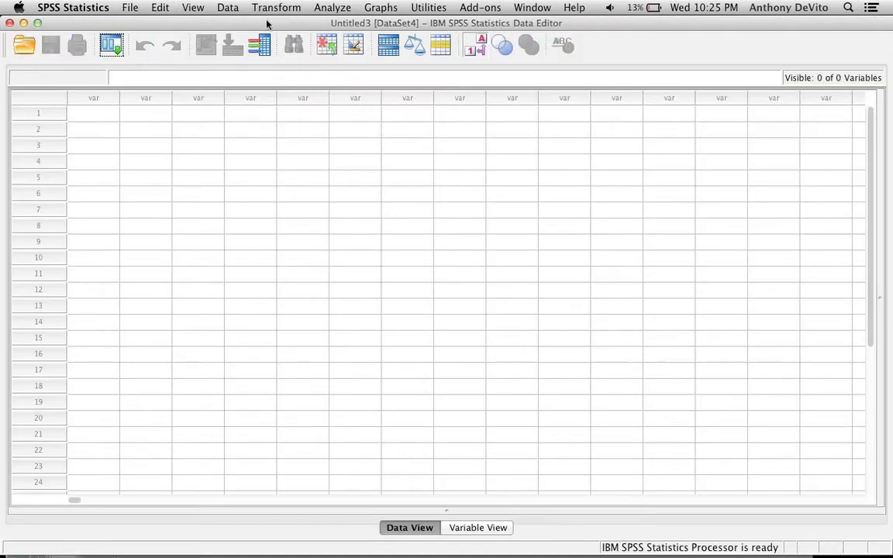
pyautogui.moveTo(267, 24); pyautogui.dragTo(380, 85)
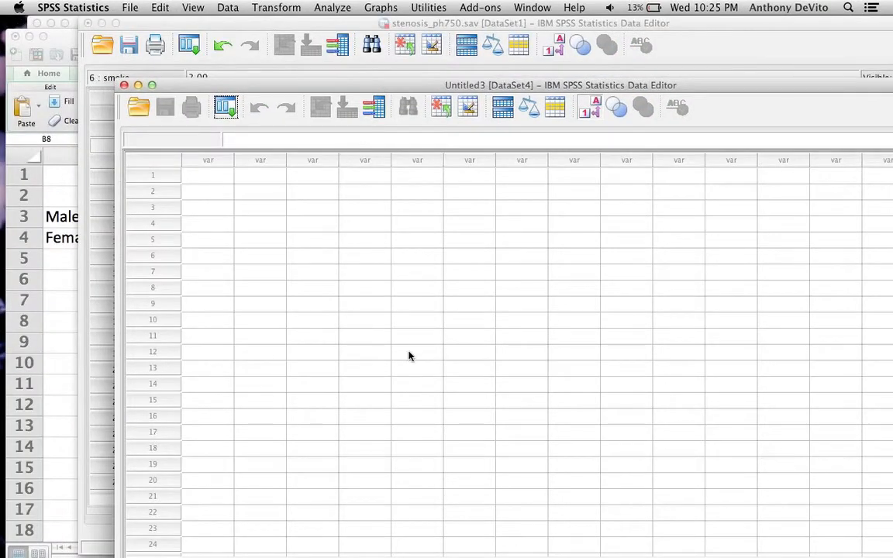
pyautogui.scroll(-5, 408, 355)
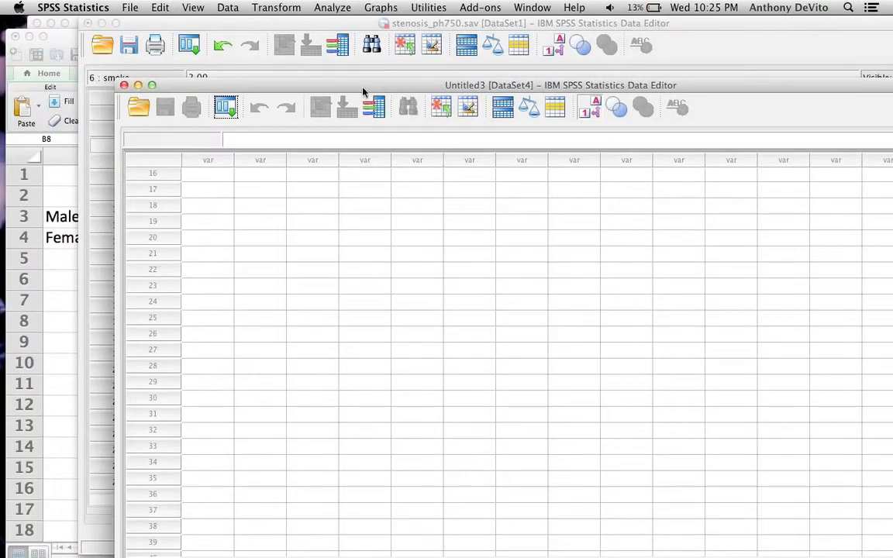
pyautogui.moveTo(367, 85); pyautogui.dragTo(348, 23)
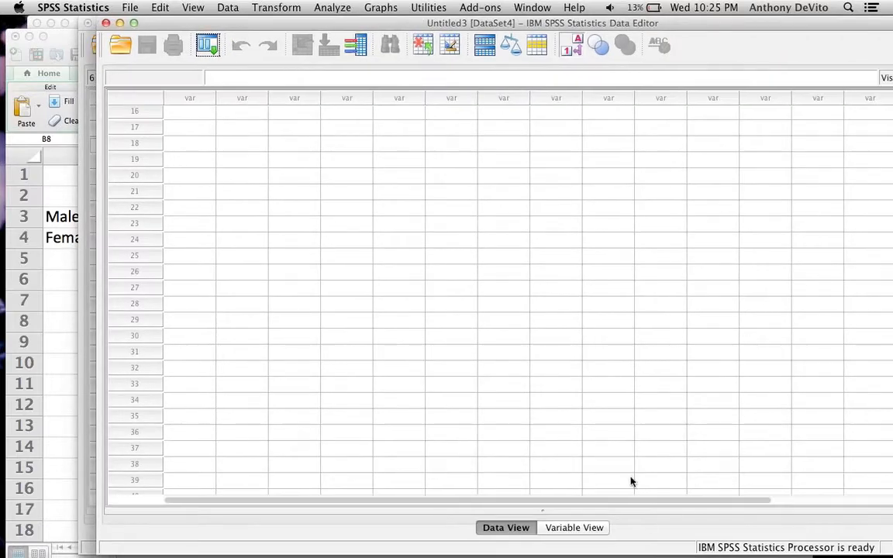
# Step: Define the first variable of the new dataset with the name Frequency
pyautogui.click(569, 527)
pyautogui.click(189, 87)
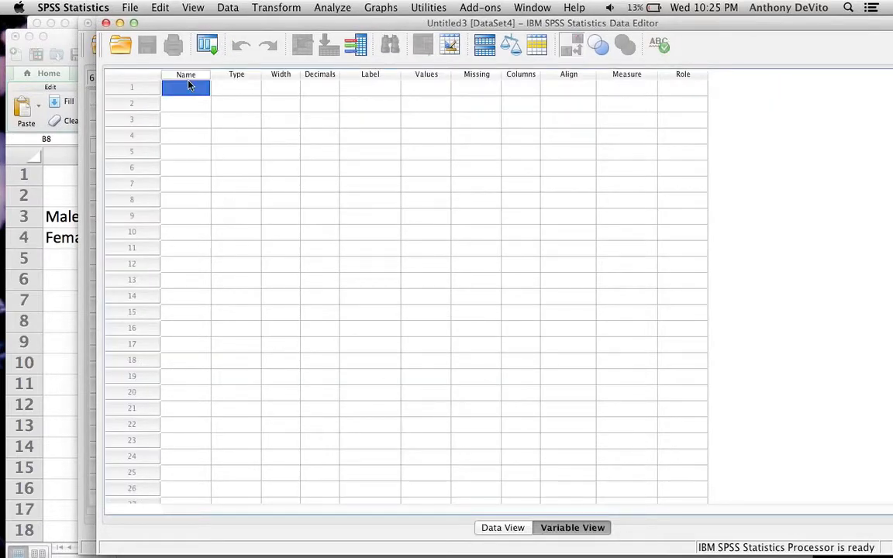
pyautogui.click(187, 88)
pyautogui.write('F')
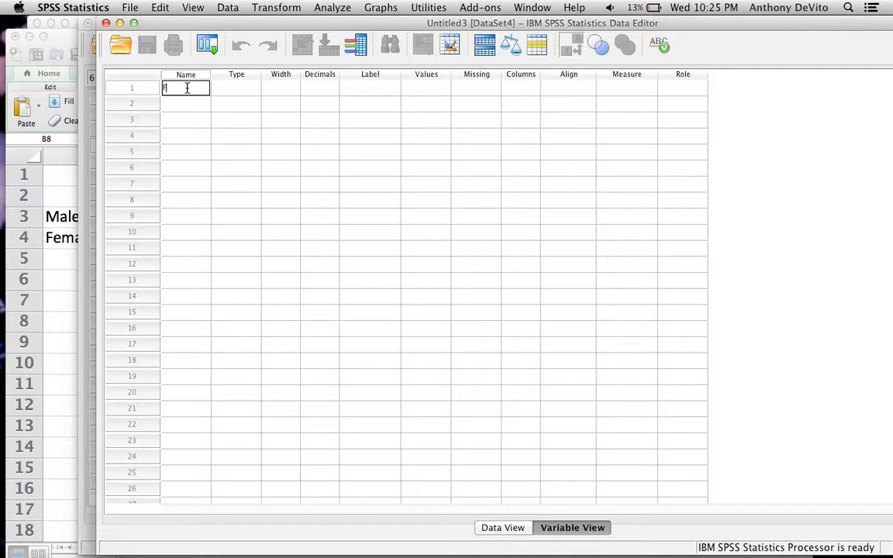
pyautogui.write('requency')
pyautogui.press('Return')
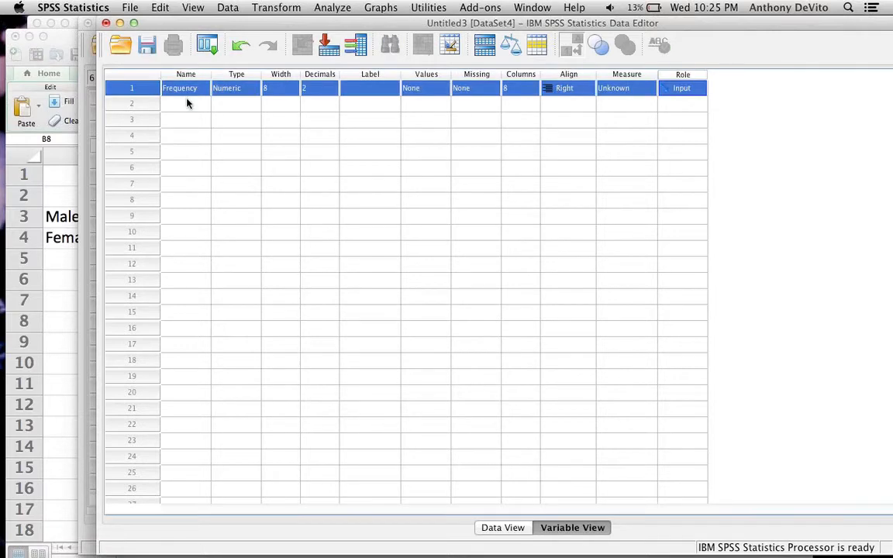
# Step: Define two more variables below Frequency, named Gender and Campy
pyautogui.click(187, 105)
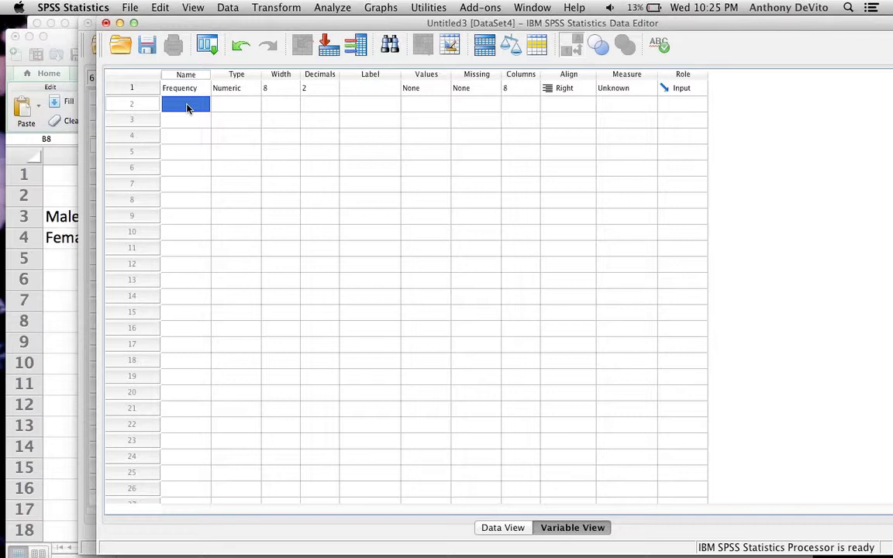
pyautogui.write('Gender')
pyautogui.press('Return')
pyautogui.click(184, 123)
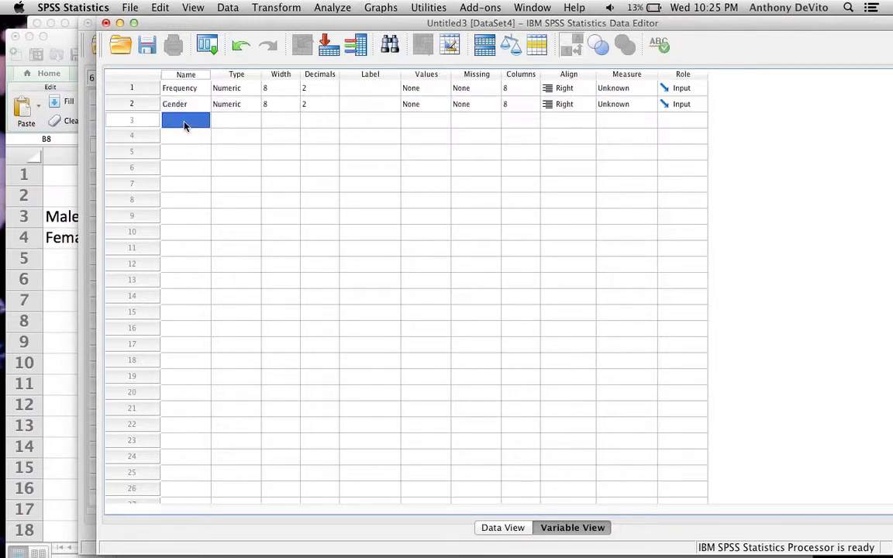
pyautogui.write('Campy')
pyautogui.click(238, 122)
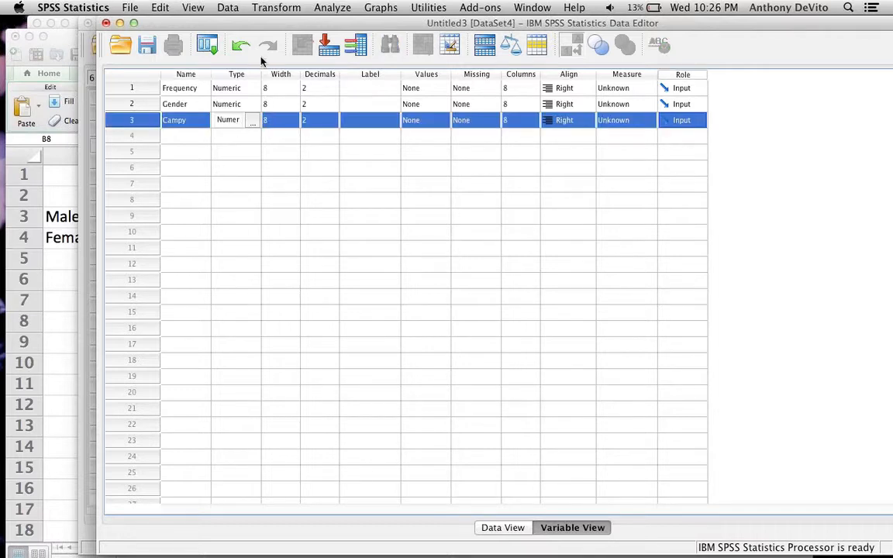
# Step: Bring the Measure settings into view and set the measurement level of Gender and Campy to Nominal
pyautogui.moveTo(280, 23); pyautogui.dragTo(167, 24)
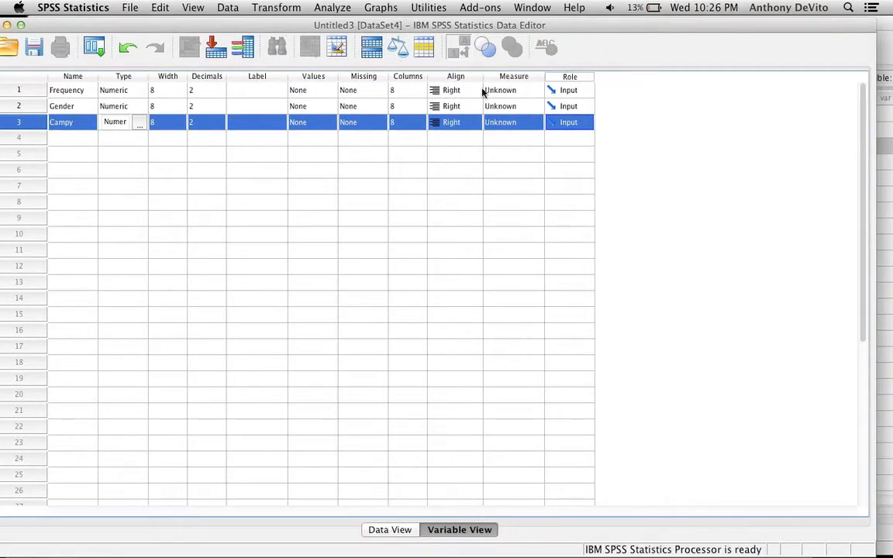
pyautogui.click(499, 105)
pyautogui.click(504, 132)
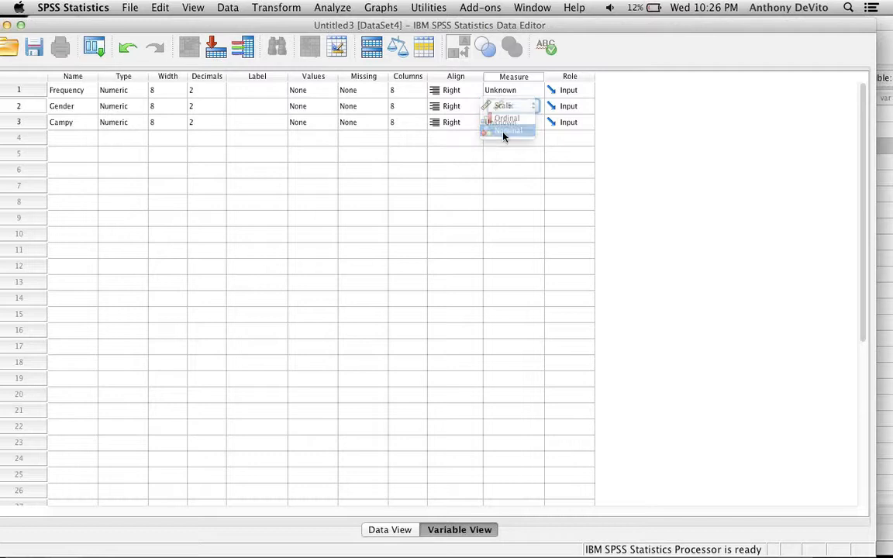
pyautogui.click(506, 123)
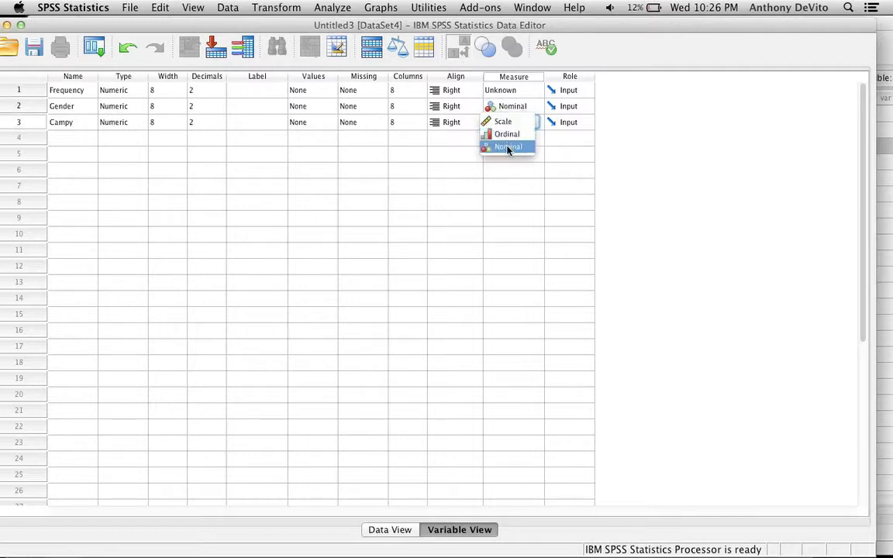
pyautogui.click(508, 147)
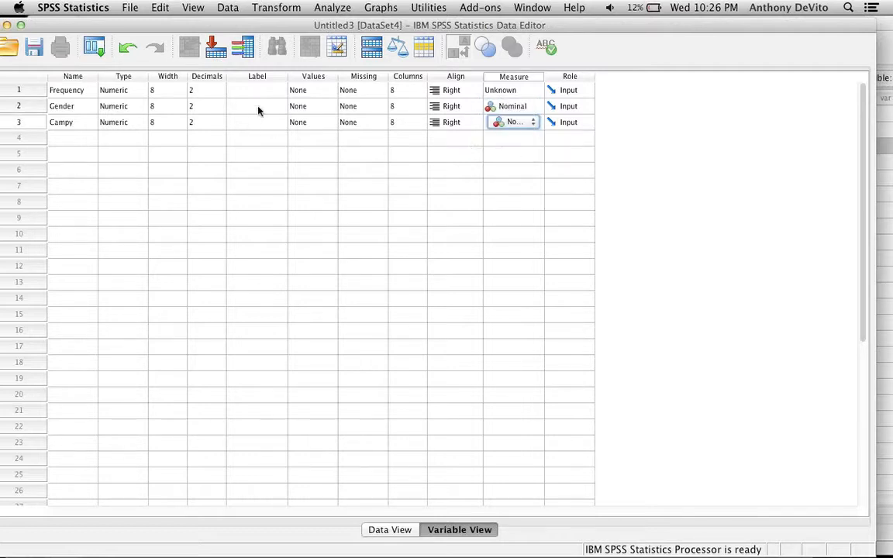
# Step: Define value labels for the Gender variable: 0 as Male and 1 as Female
pyautogui.click(299, 109)
pyautogui.click(326, 108)
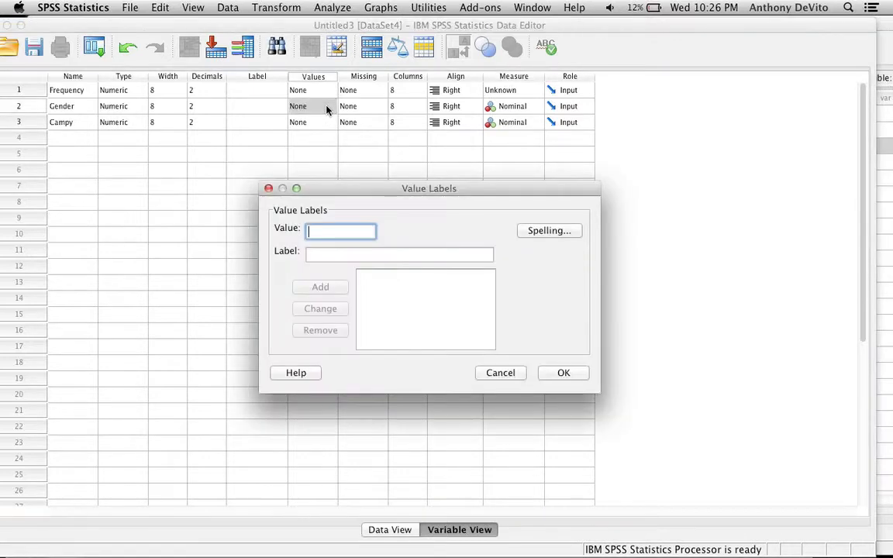
pyautogui.write('0')
pyautogui.click(318, 255)
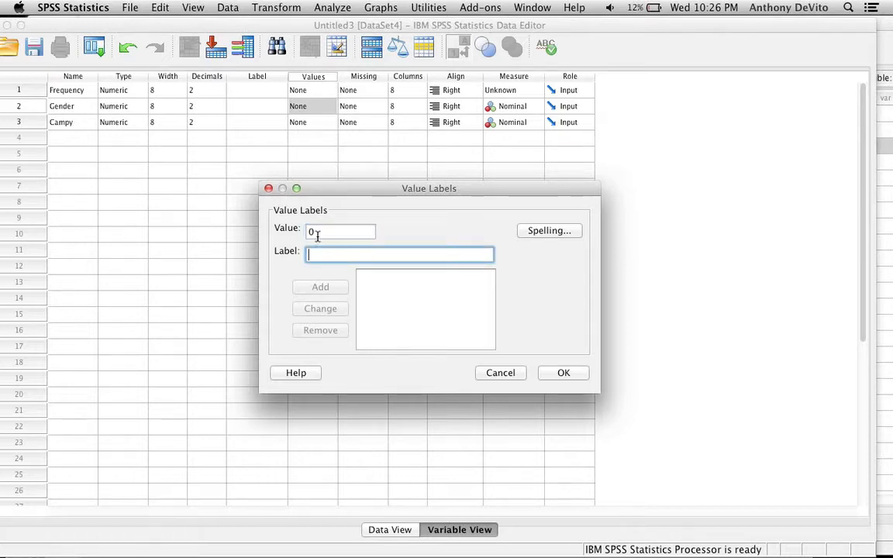
pyautogui.write('Male')
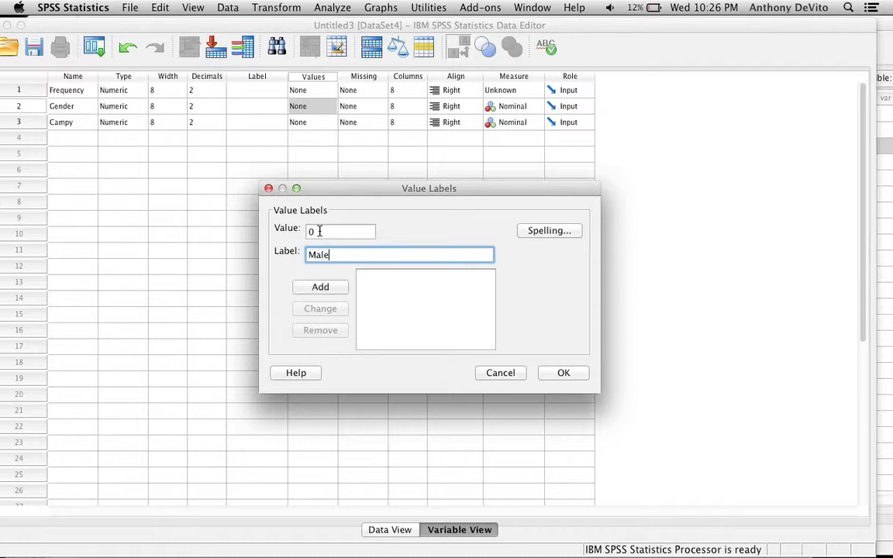
pyautogui.click(326, 288)
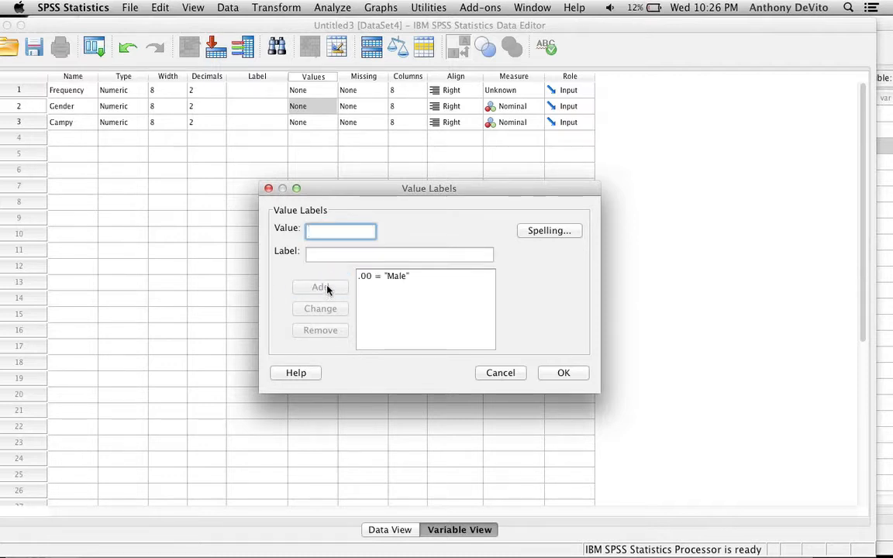
pyautogui.click(340, 255)
pyautogui.write('Female')
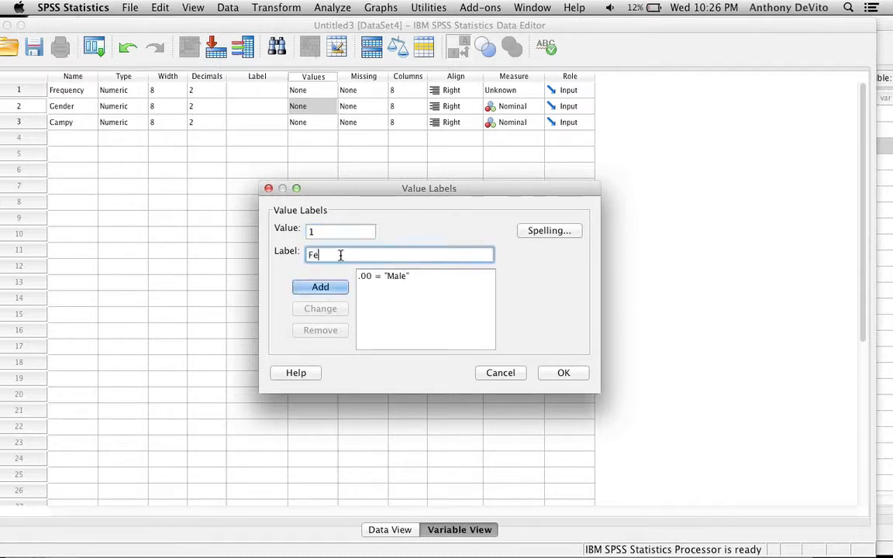
pyautogui.click(332, 291)
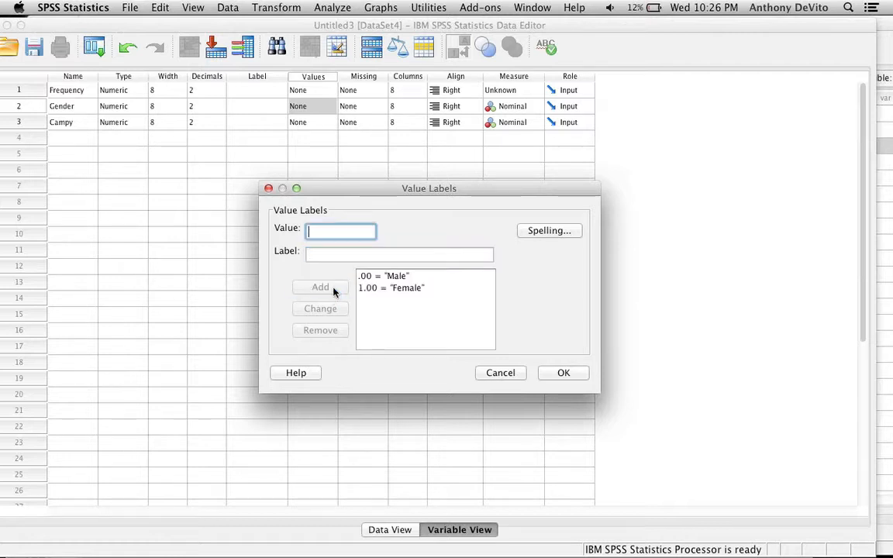
pyautogui.click(560, 374)
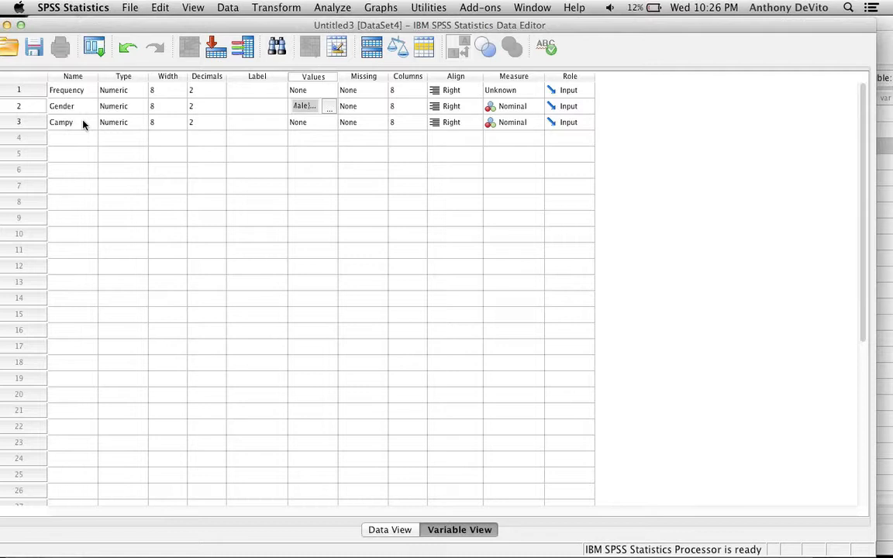
# Step: Add a value label to the Campy variable that assigns 0 the label Campy
pyautogui.click(323, 124)
pyautogui.click(325, 124)
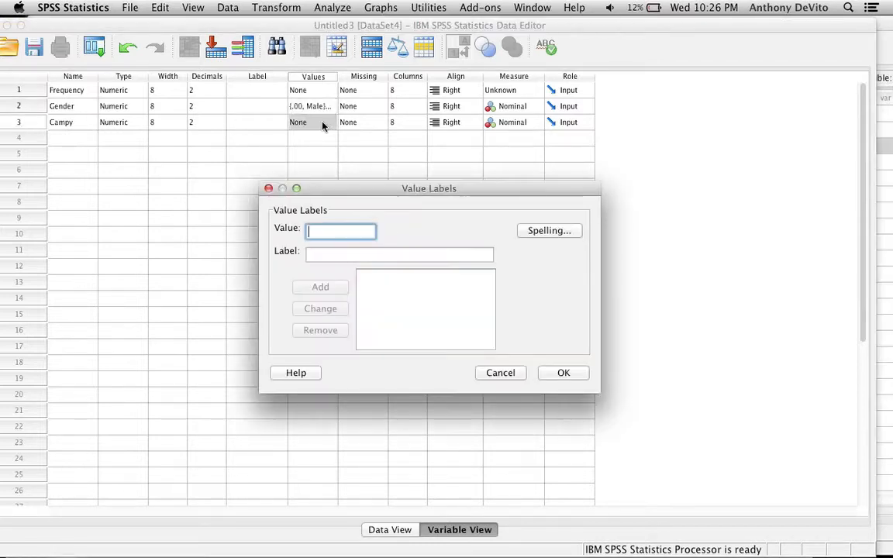
pyautogui.write('0')
pyautogui.press('BackSpace')
pyautogui.press('BackSpace')
pyautogui.write('0')
pyautogui.click(327, 258)
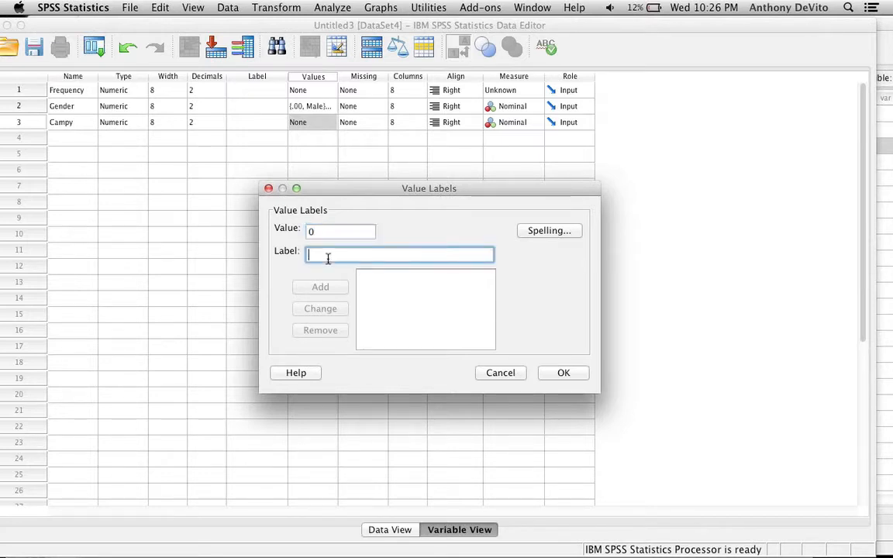
pyautogui.write('Campy')
pyautogui.click(329, 287)
# Step: Add the label Not Campy for value 1 of the Campy variable and accept its value labels
pyautogui.write('1')
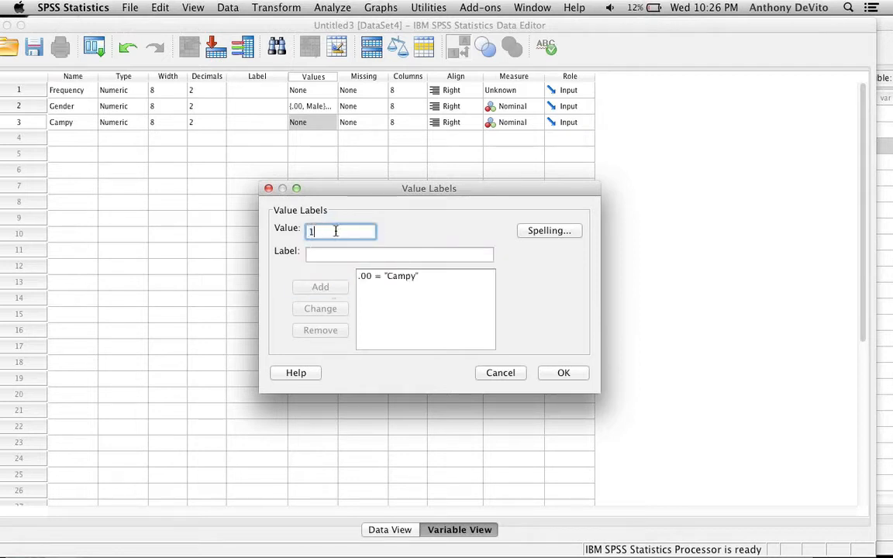
pyautogui.click(328, 254)
pyautogui.write('N')
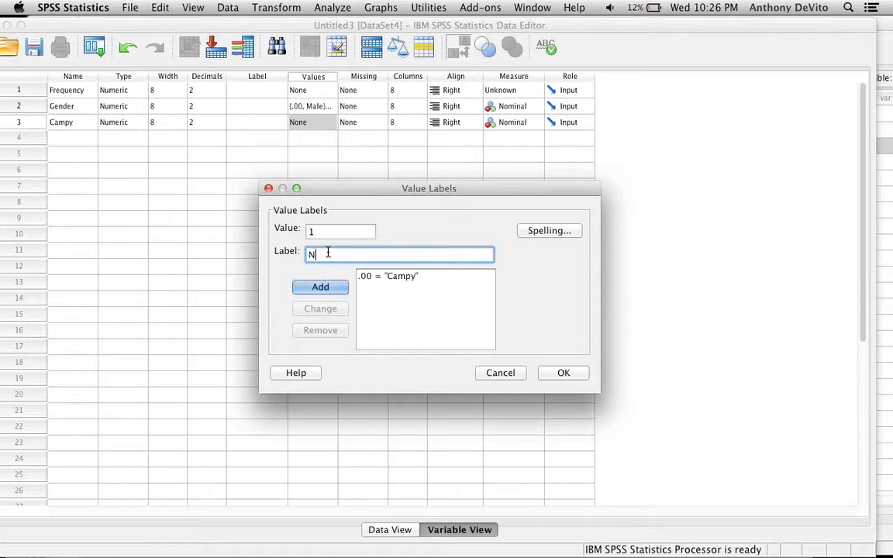
pyautogui.write('ot Campy')
pyautogui.click(338, 289)
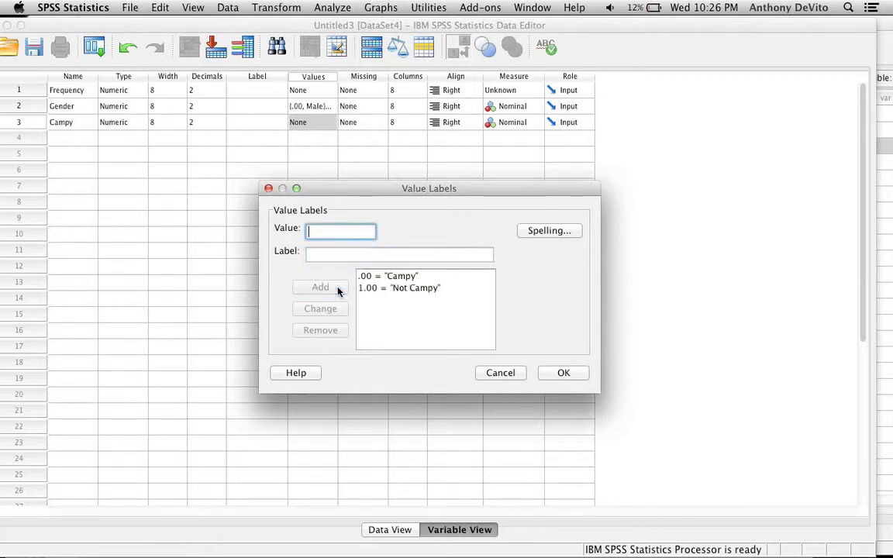
pyautogui.click(562, 373)
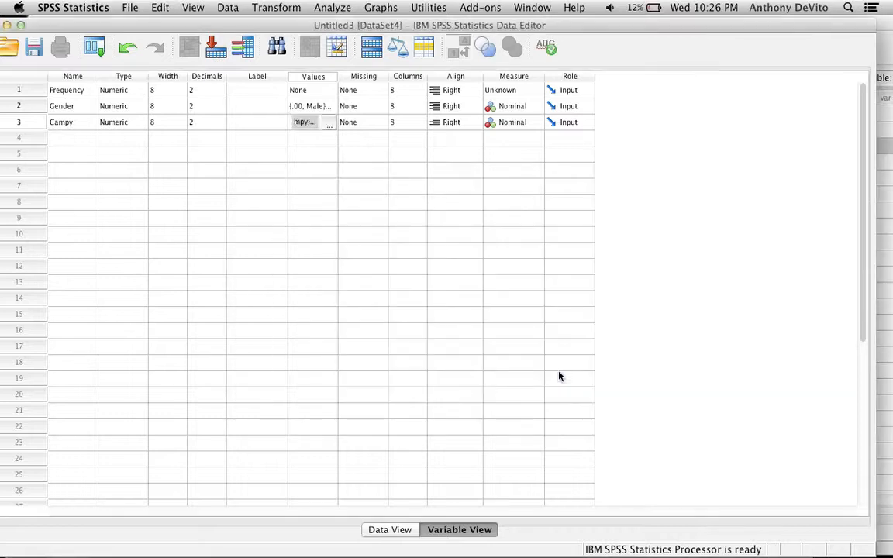
pyautogui.click(357, 260)
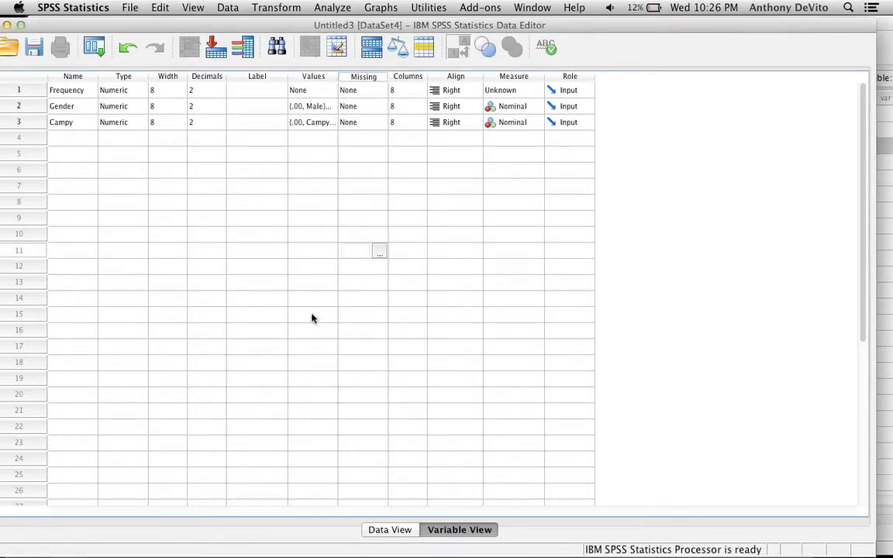
# Step: Switch to the data grid and enter Male as the Gender value for cases 1 and 2
pyautogui.click(389, 530)
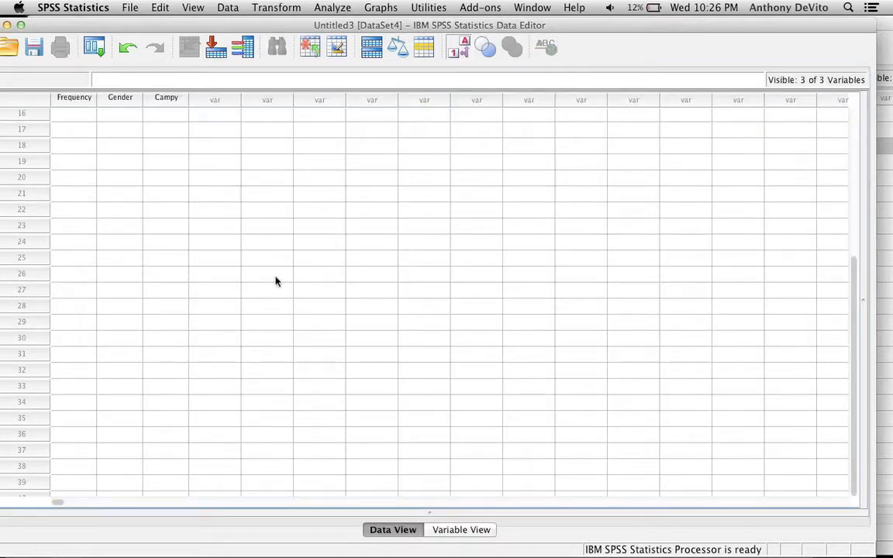
pyautogui.scroll(5, 239, 224)
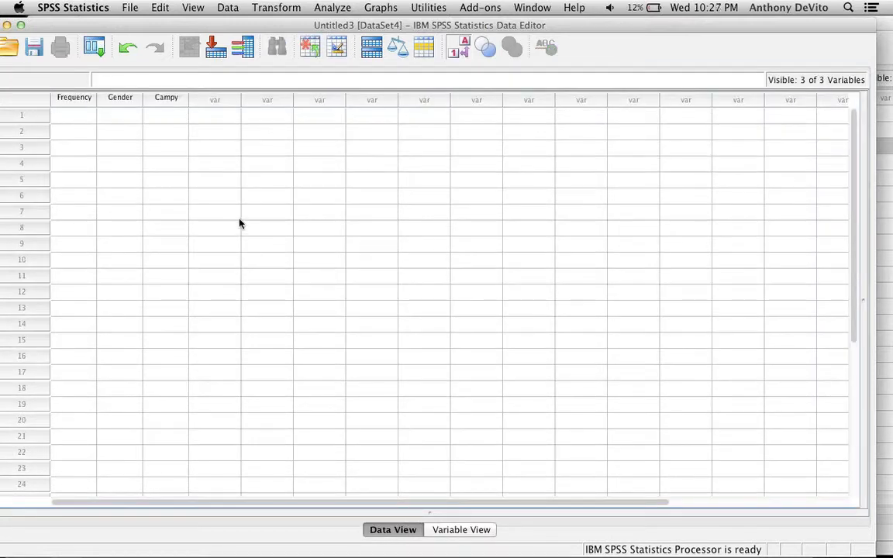
pyautogui.click(121, 117)
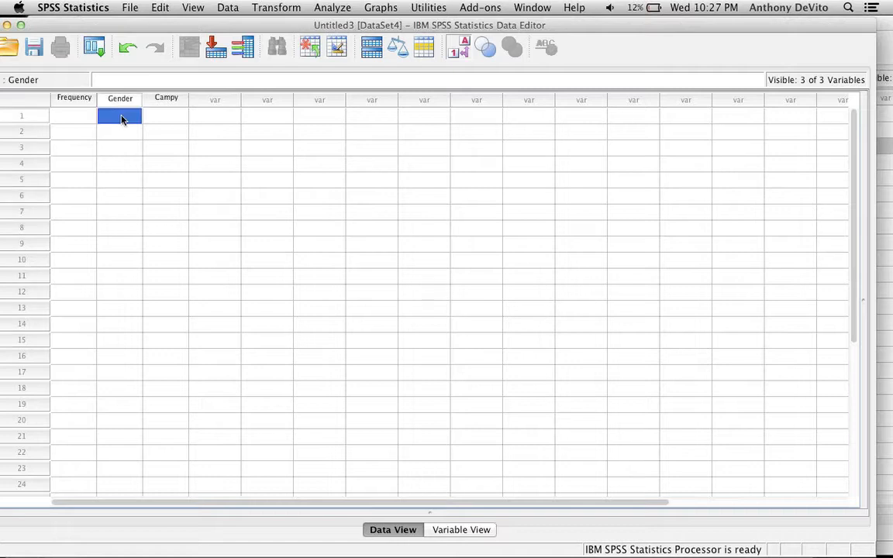
pyautogui.click(132, 120)
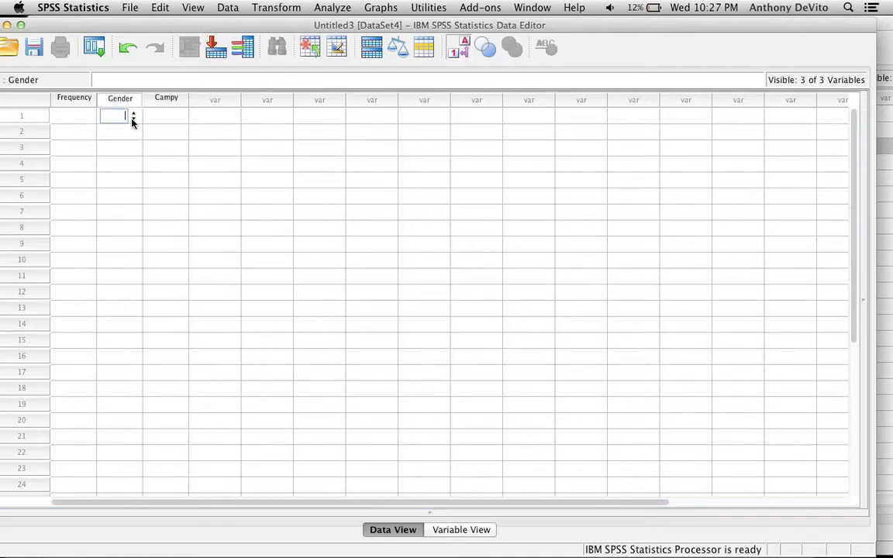
pyautogui.click(132, 117)
pyautogui.click(131, 121)
pyautogui.click(130, 134)
pyautogui.click(131, 135)
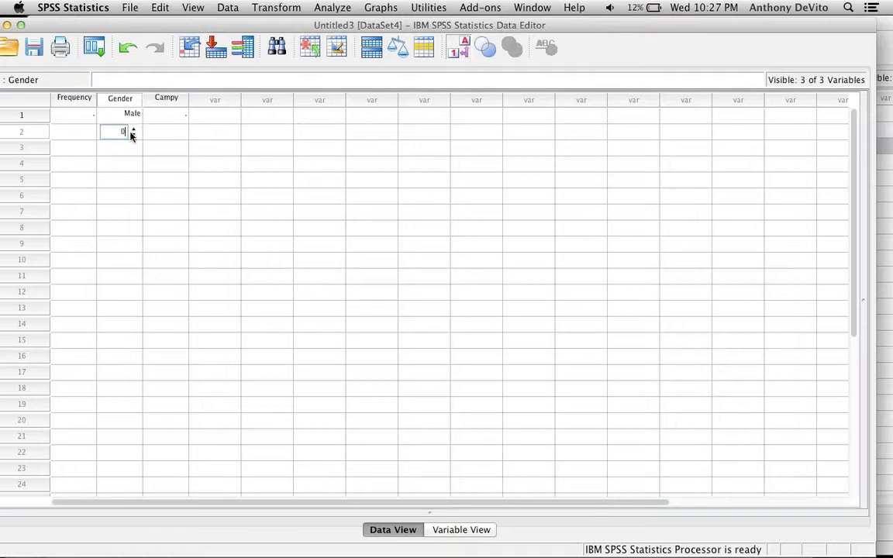
# Step: Enter Female as the Gender value for cases 3 and 4
pyautogui.click(128, 154)
pyautogui.click(128, 154)
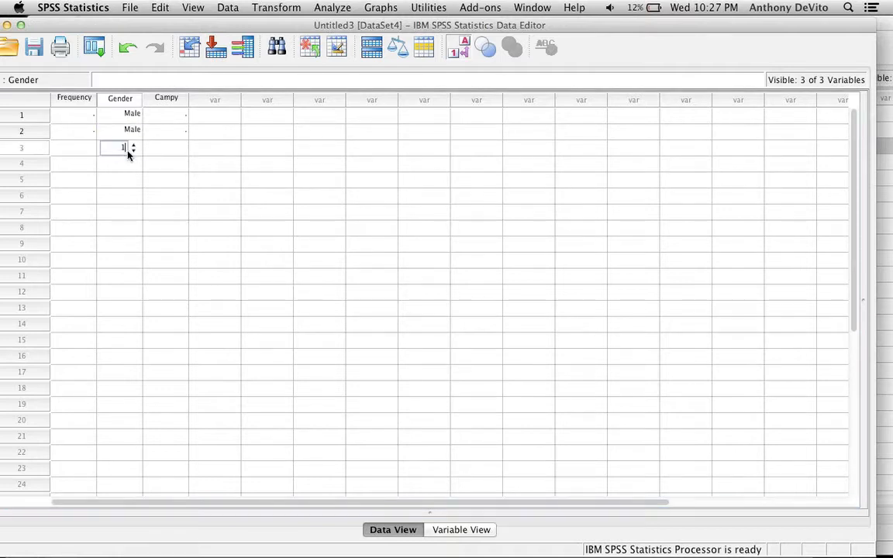
pyautogui.click(130, 165)
pyautogui.click(130, 165)
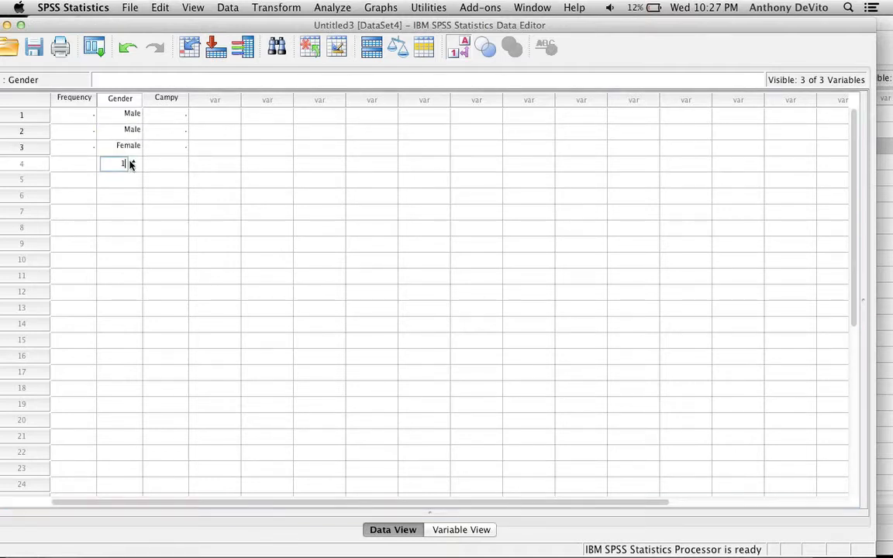
pyautogui.click(133, 163)
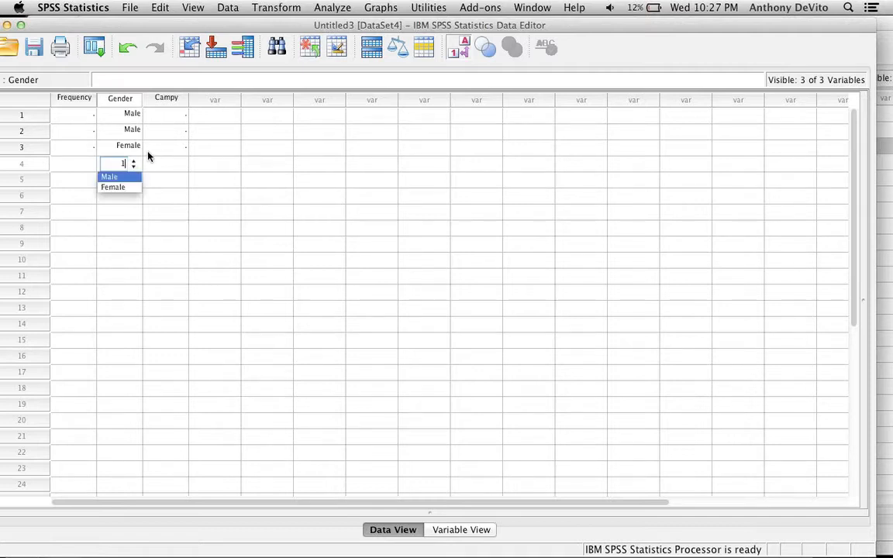
pyautogui.press('Return')
pyautogui.click(132, 165)
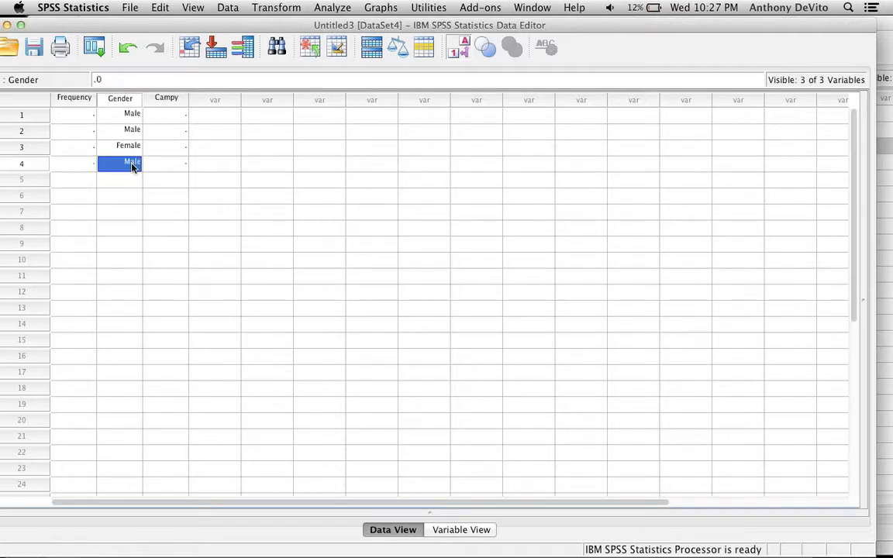
pyautogui.click(132, 164)
pyautogui.click(133, 162)
pyautogui.press('Return')
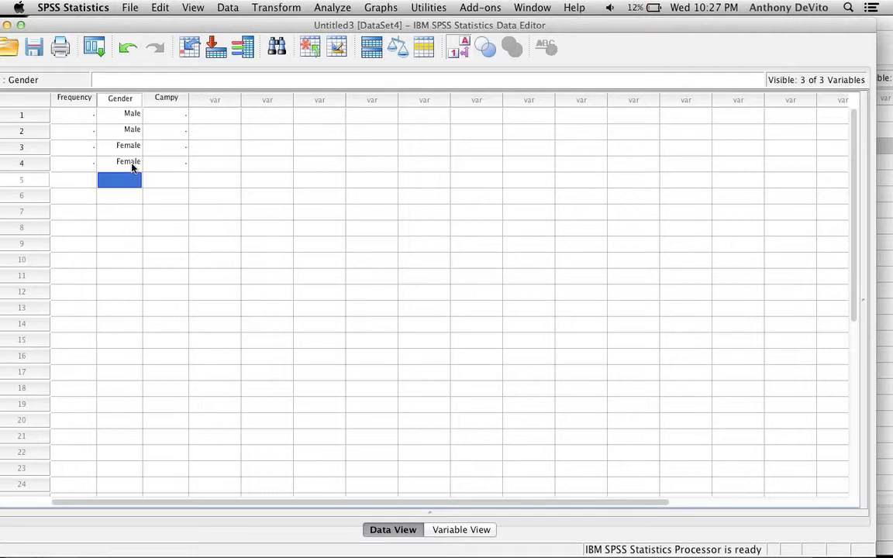
# Step: Fill in the Campy variable for the two Male cases: Campy for case 1 and Not Campy for case 2
pyautogui.click(167, 115)
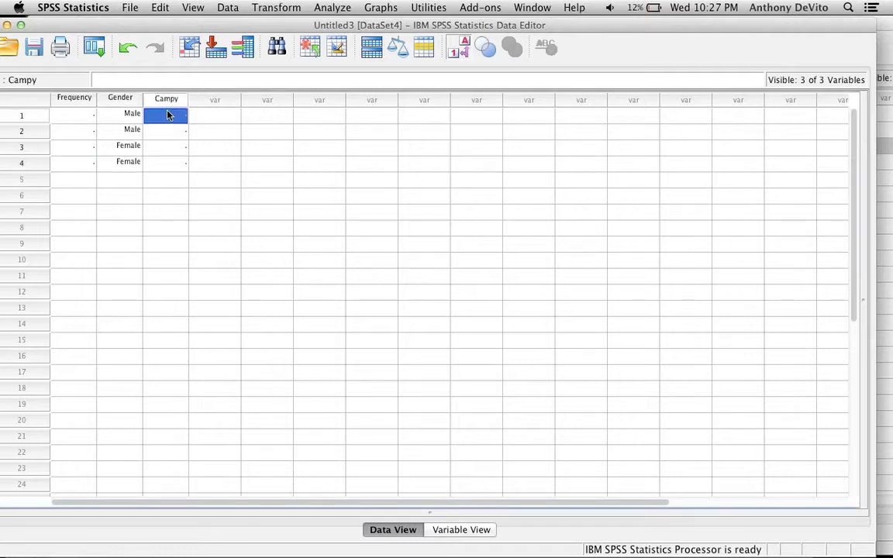
pyautogui.click(177, 117)
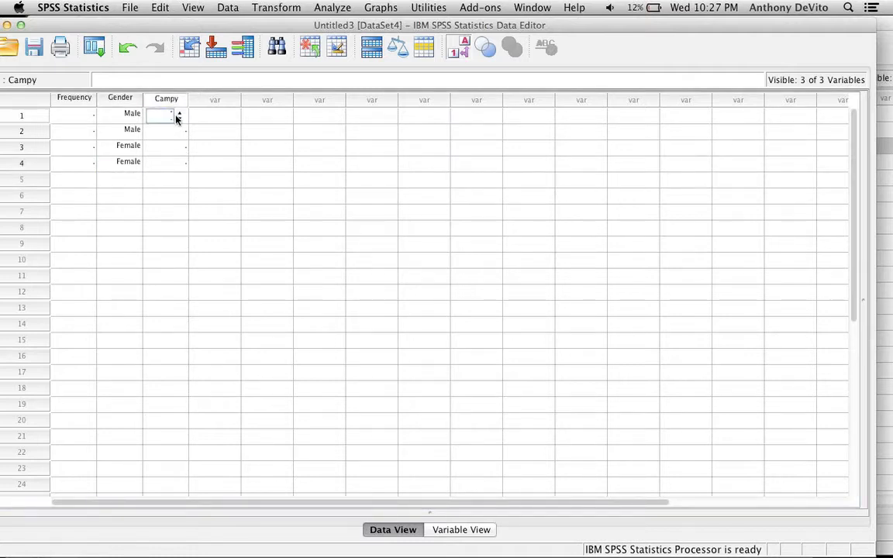
pyautogui.write('0')
pyautogui.press('Return')
pyautogui.click(178, 138)
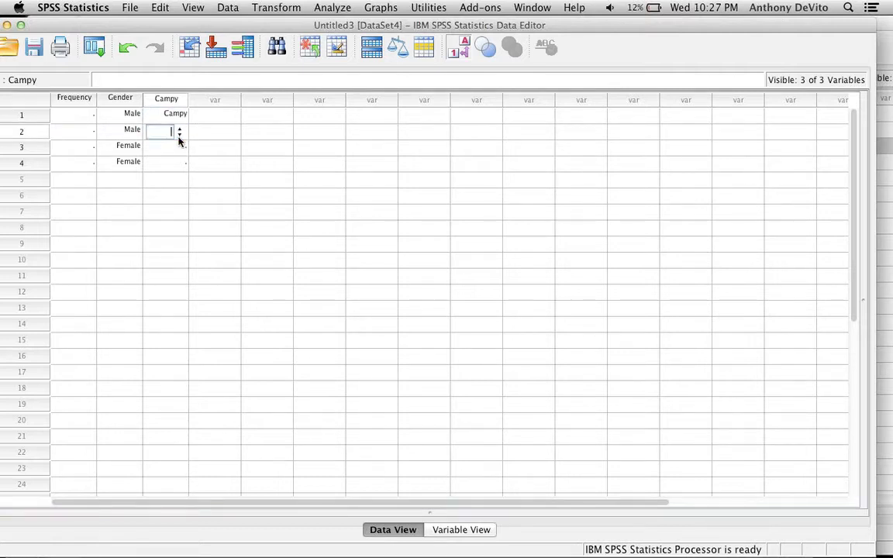
pyautogui.click(179, 138)
pyautogui.write('1')
pyautogui.press('Return')
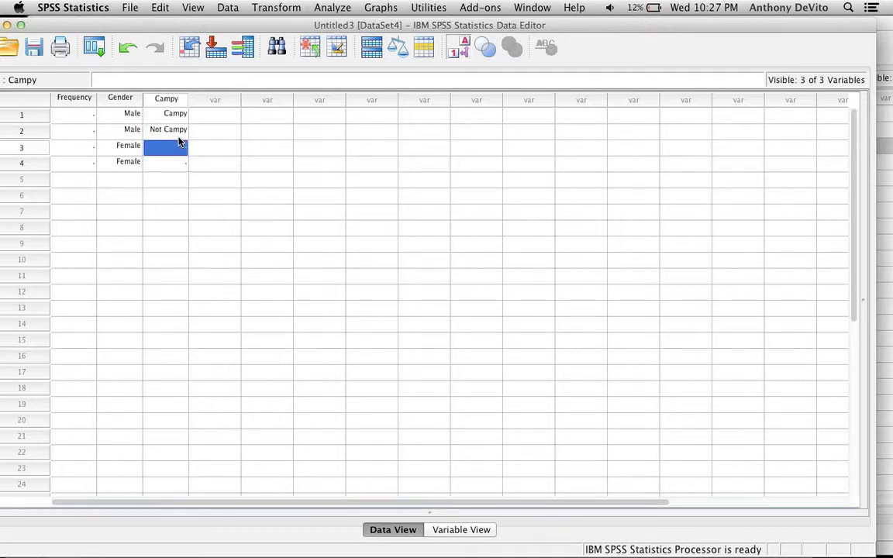
# Step: Fill in the Campy variable for the two Female cases: Campy for case 3 and Not Campy for case 4
pyautogui.click(175, 153)
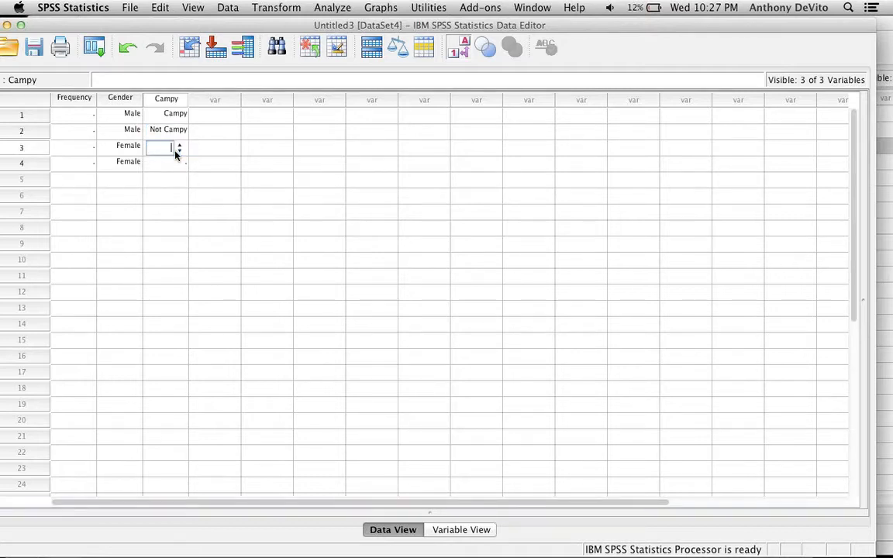
pyautogui.click(175, 154)
pyautogui.press('Return')
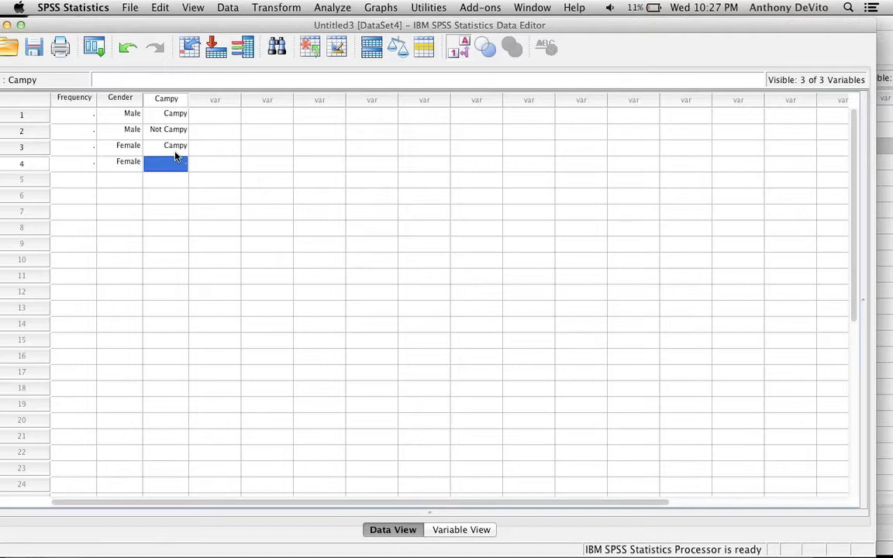
pyautogui.click(176, 163)
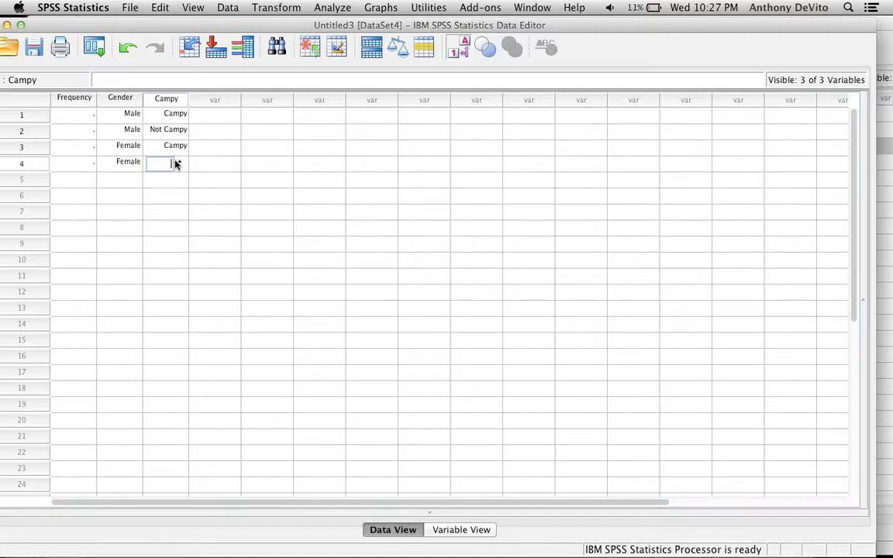
pyautogui.click(176, 164)
pyautogui.write('2')
pyautogui.press('Return')
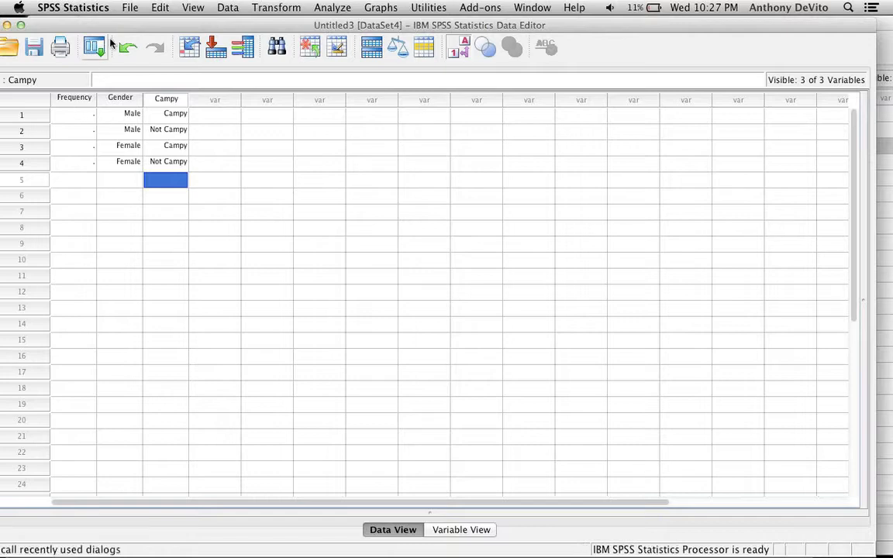
# Step: Move the Untitled3 data window aside and minimize the stenosis_ph750.sav window to uncover the Excel table with the counts
pyautogui.moveTo(107, 27); pyautogui.dragTo(427, 125)
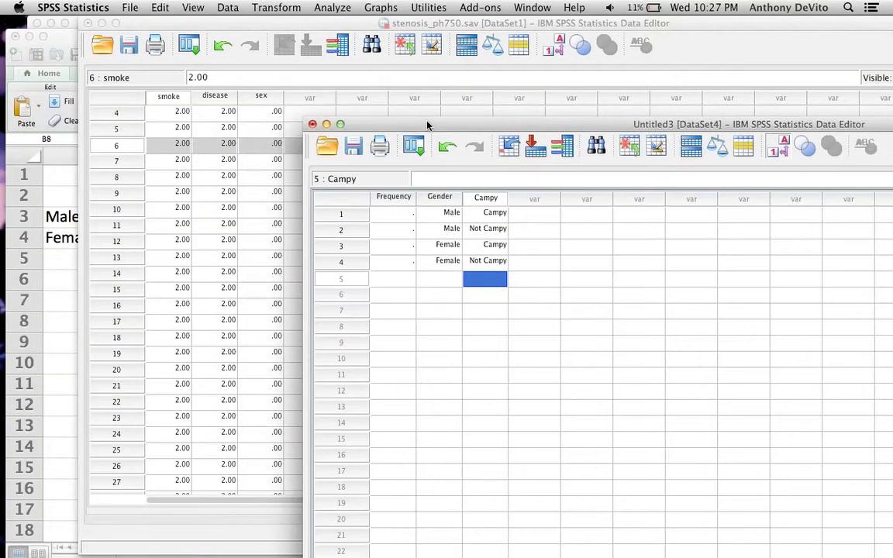
pyautogui.click(133, 34)
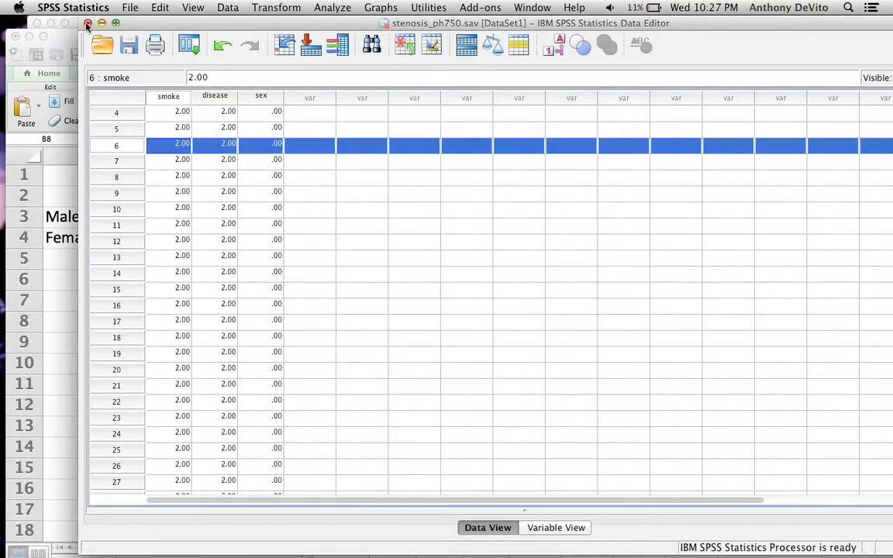
pyautogui.click(100, 24)
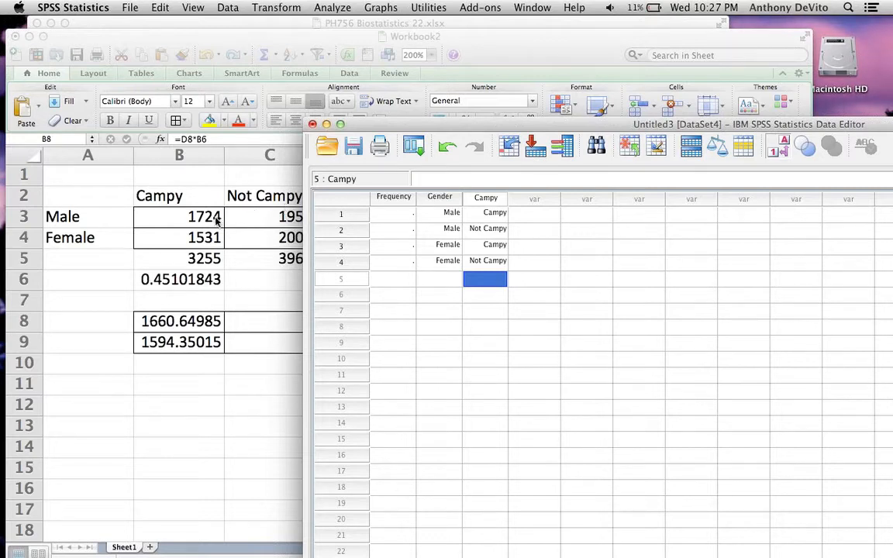
# Step: Enter the male Frequency counts from the Excel table: 1724 for Campy and 1958 for Not Campy
pyautogui.click(400, 217)
pyautogui.write('1724')
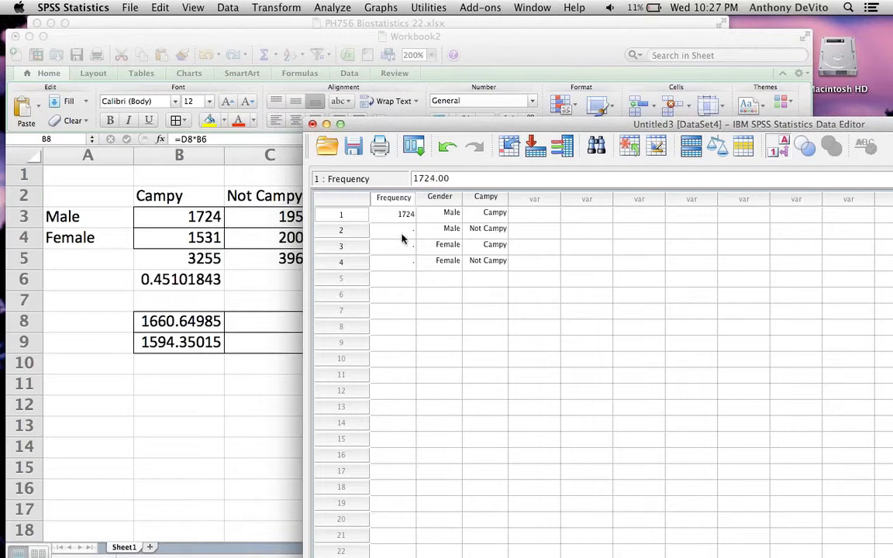
pyautogui.click(400, 232)
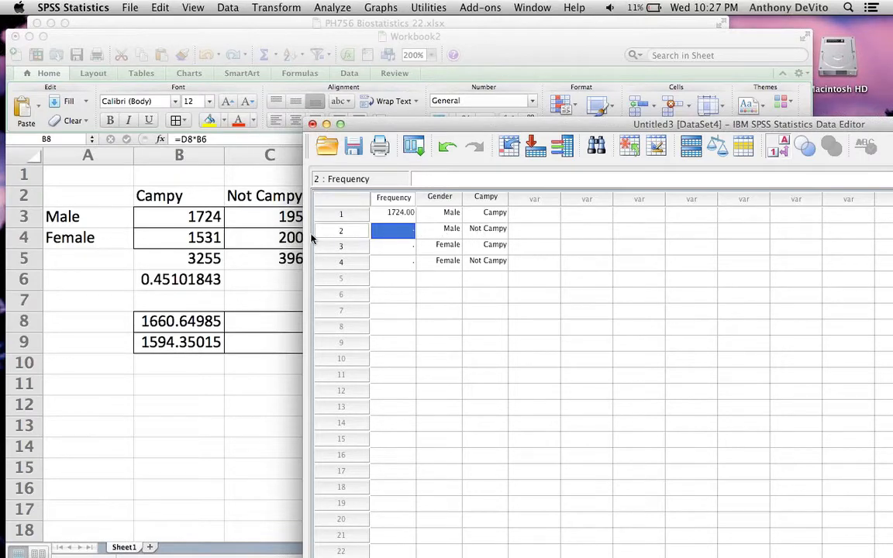
pyautogui.moveTo(370, 124); pyautogui.dragTo(407, 120)
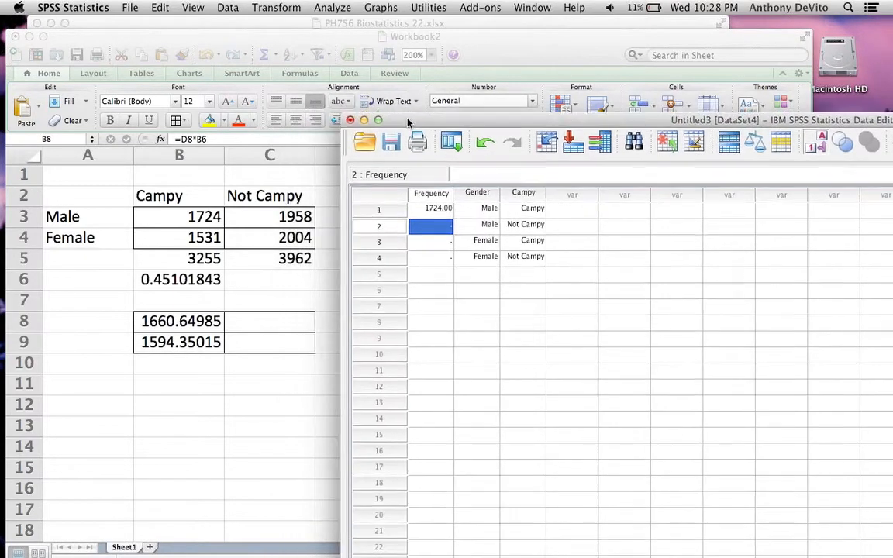
pyautogui.write('1958')
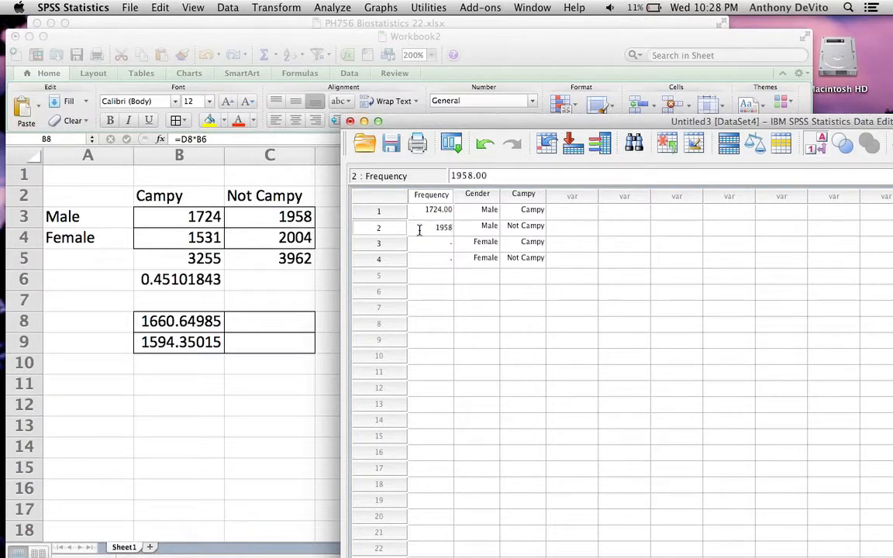
# Step: Enter the female Frequency counts from the Excel table: 1531 for Campy and 2004 for Not Campy
pyautogui.click(434, 243)
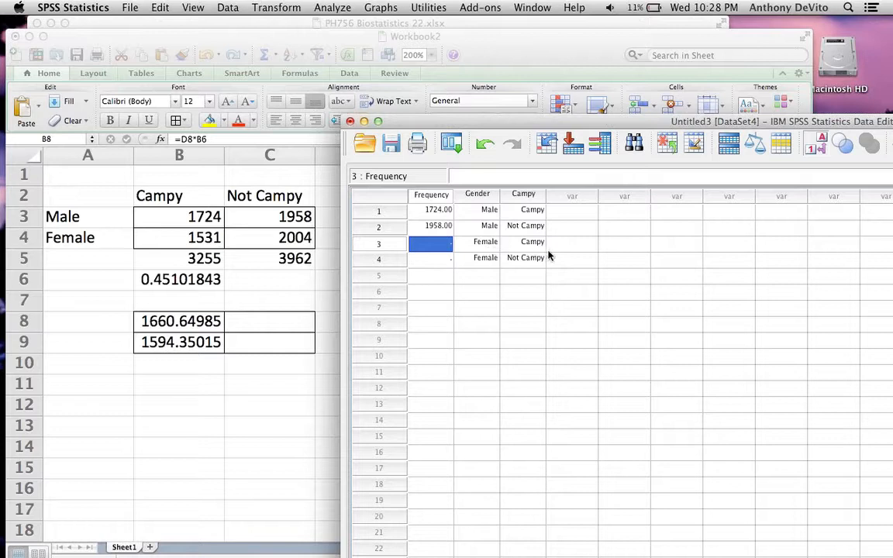
pyautogui.write('1531')
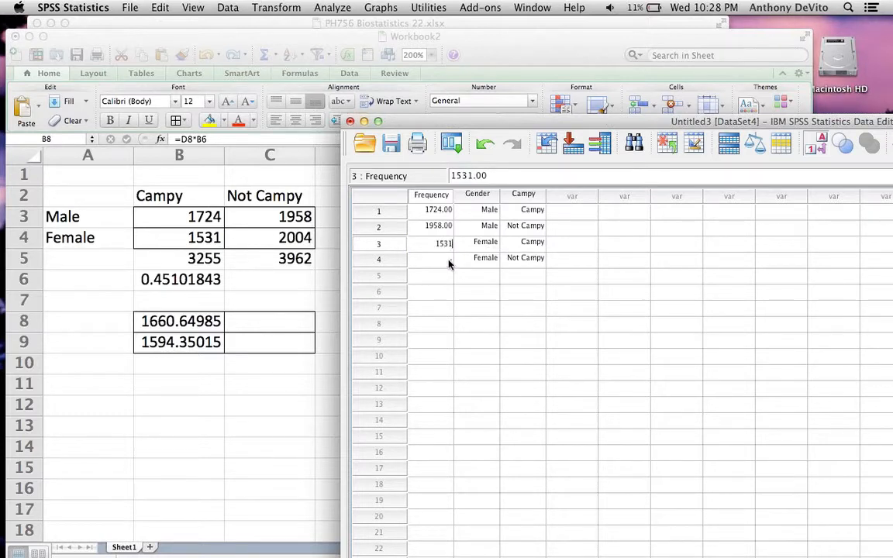
pyautogui.click(448, 261)
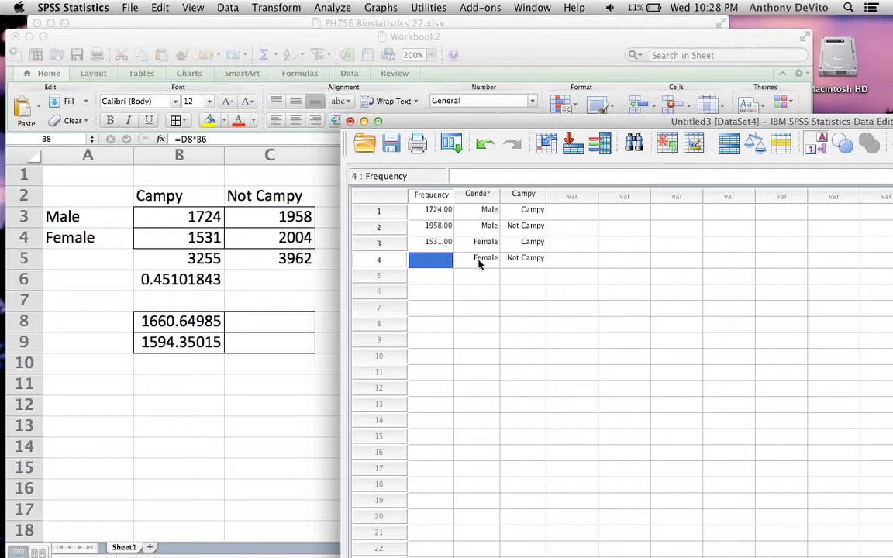
pyautogui.write('2004')
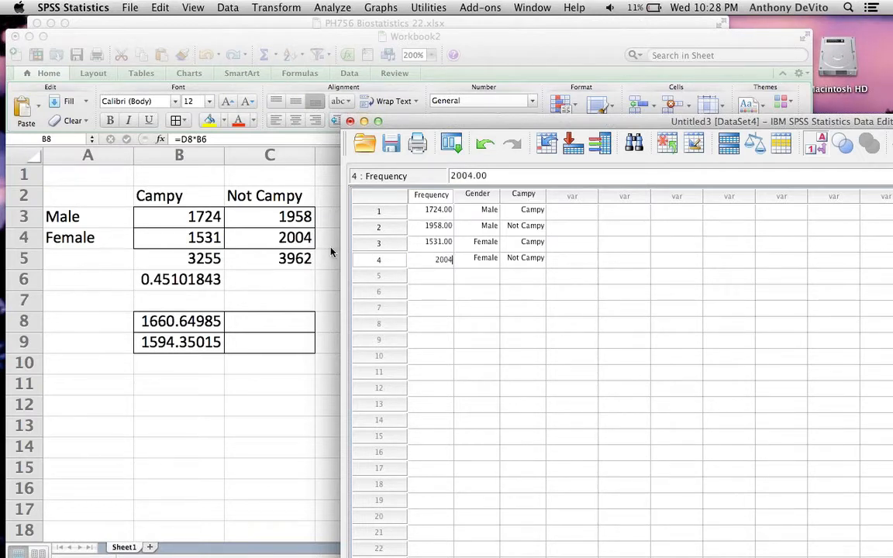
pyautogui.click(427, 308)
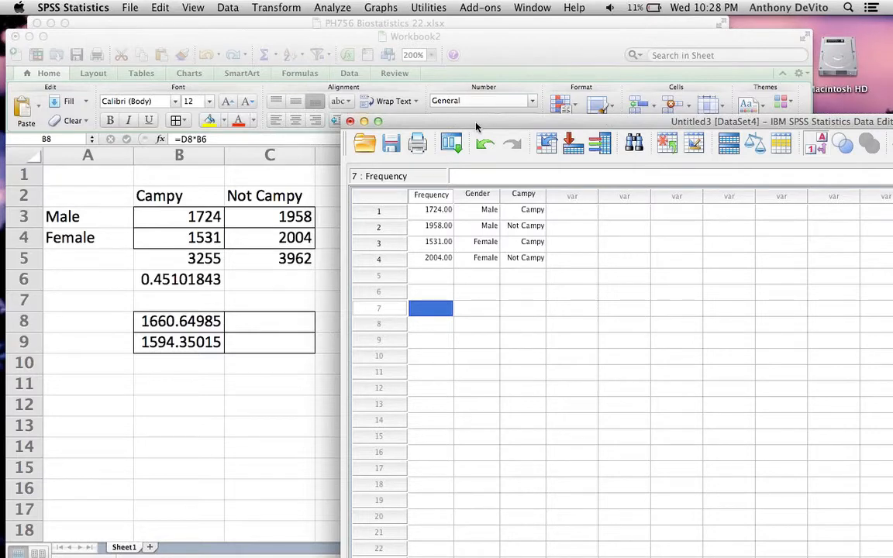
# Step: Move the data window back over the workbook and weight the cases by the Frequency variable
pyautogui.moveTo(477, 126); pyautogui.dragTo(146, 28)
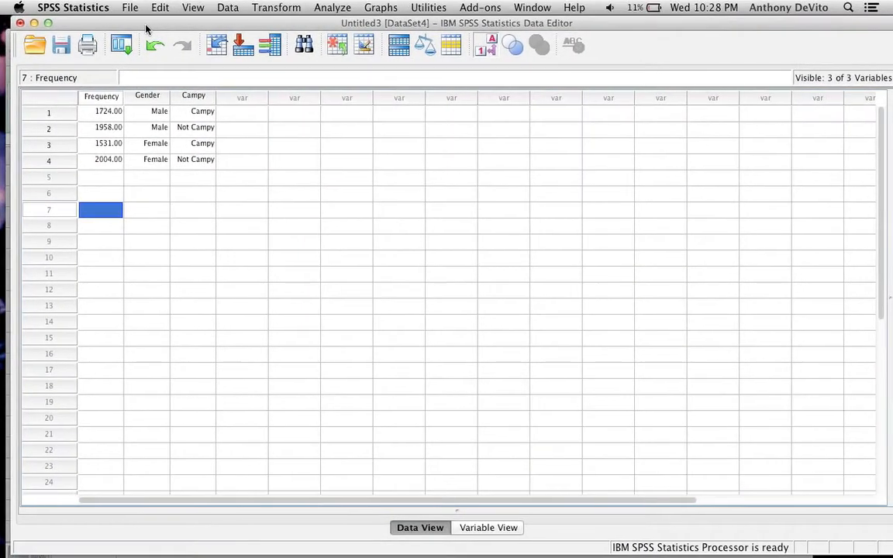
pyautogui.click(227, 7)
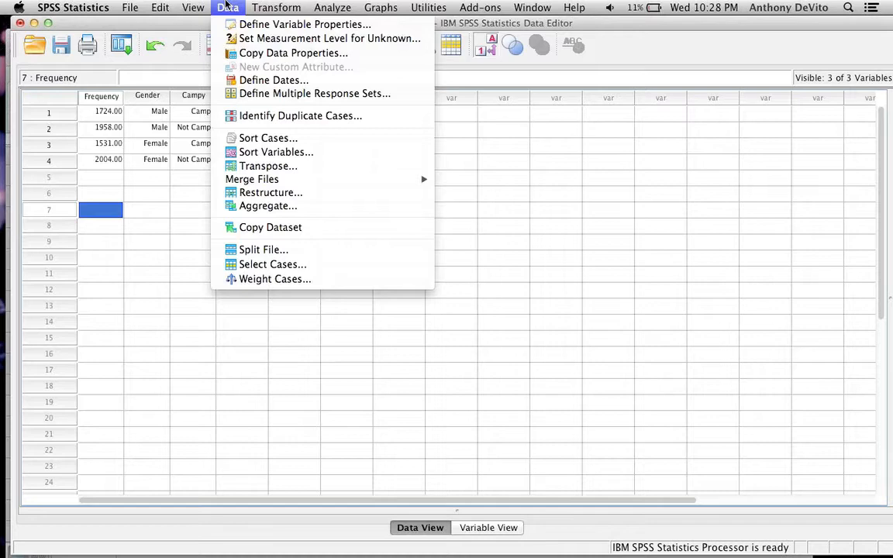
pyautogui.click(257, 279)
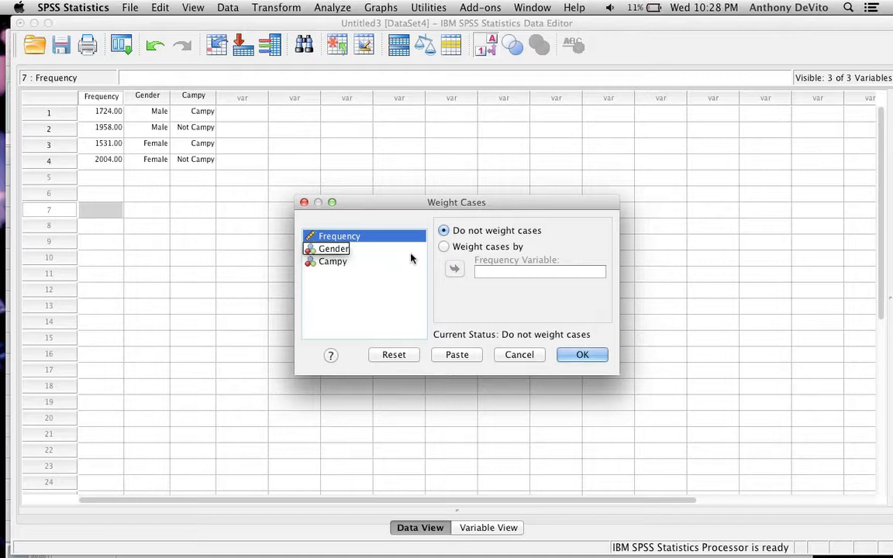
pyautogui.click(443, 247)
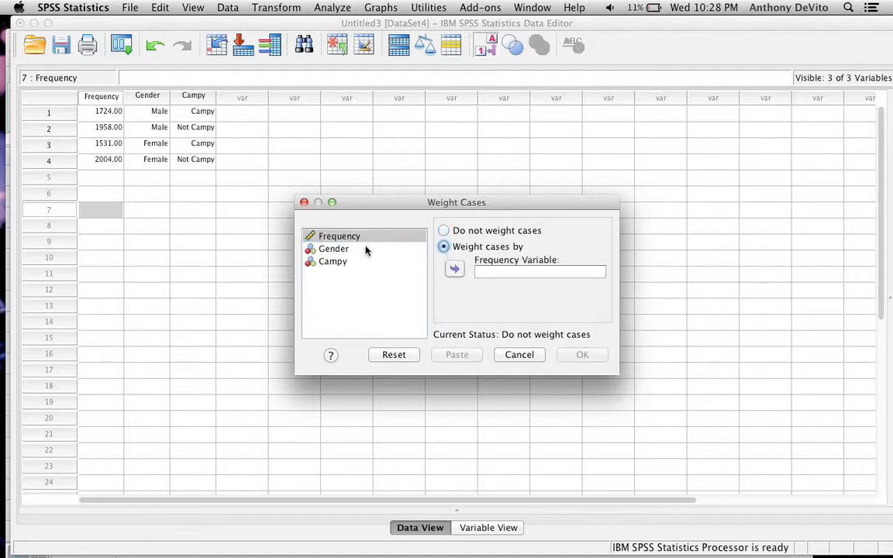
pyautogui.click(360, 238)
pyautogui.click(453, 270)
pyautogui.click(573, 355)
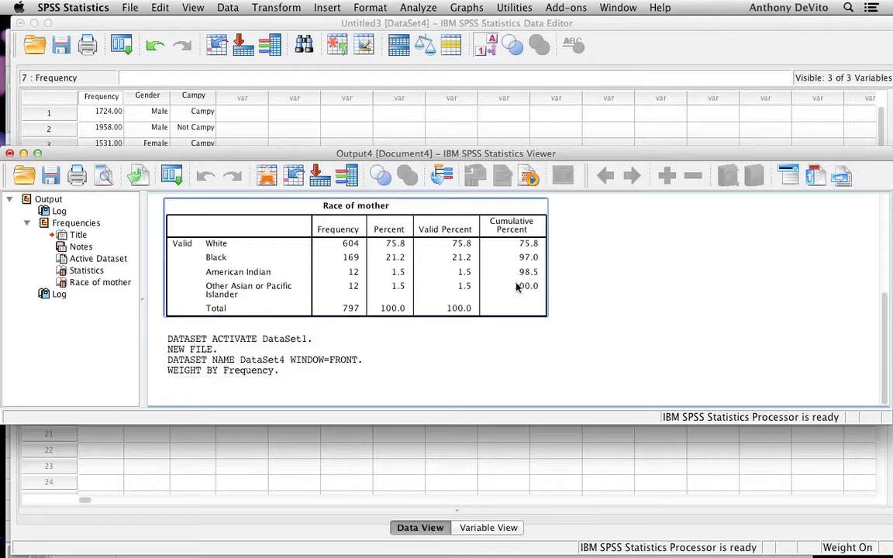
# Step: Uncover the four data rows and set up a crosstab with Gender as the row variable and Campy as the column variable
pyautogui.moveTo(314, 159); pyautogui.dragTo(339, 244)
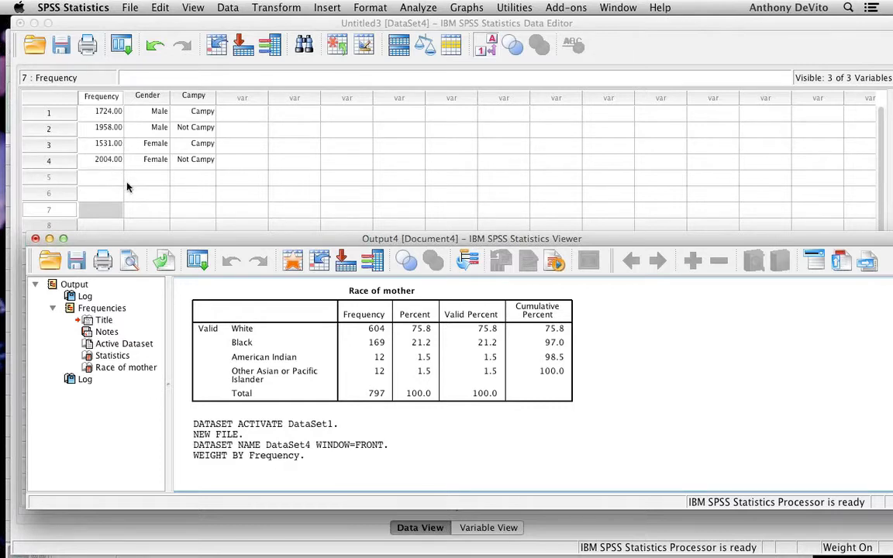
pyautogui.click(411, 7)
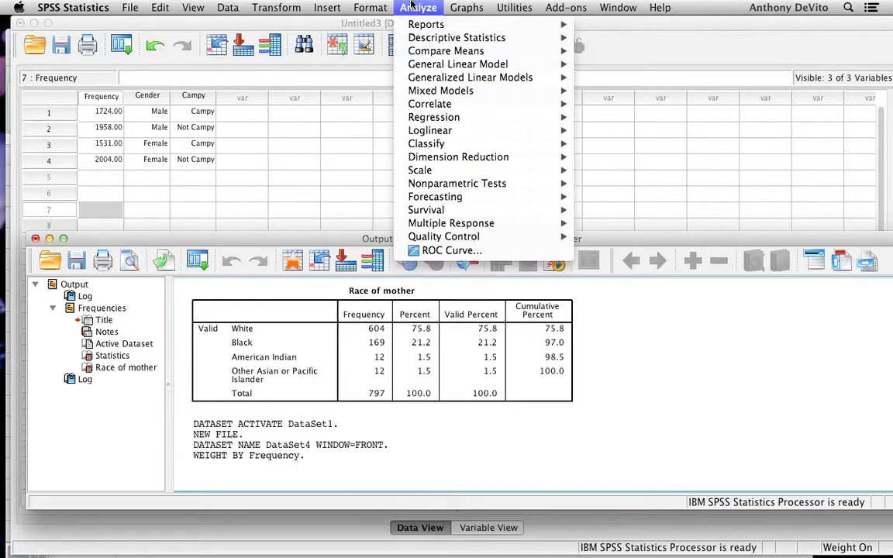
pyautogui.moveTo(410, 39)
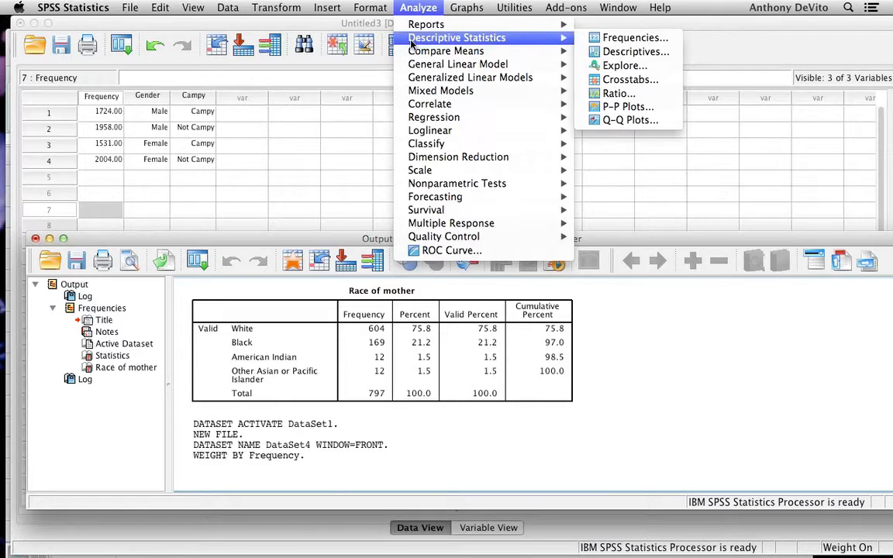
pyautogui.moveTo(507, 64)
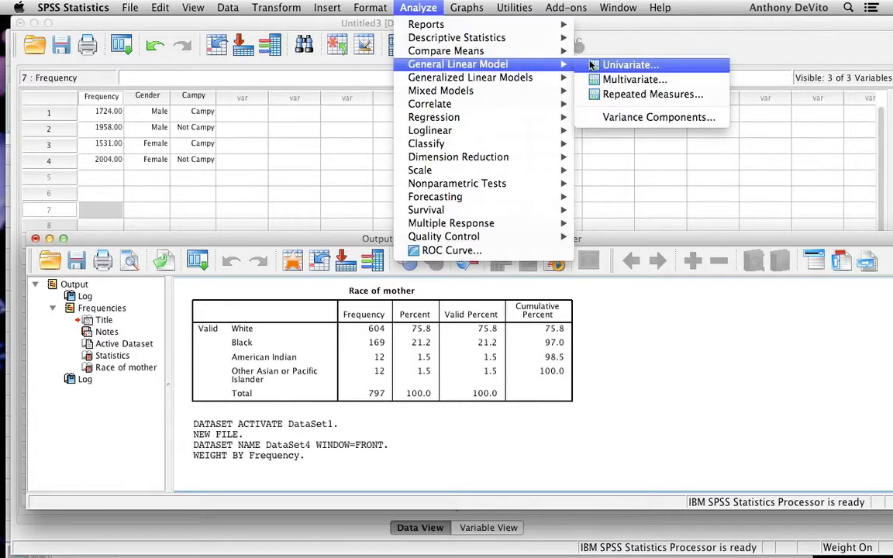
pyautogui.moveTo(543, 38)
pyautogui.click(599, 80)
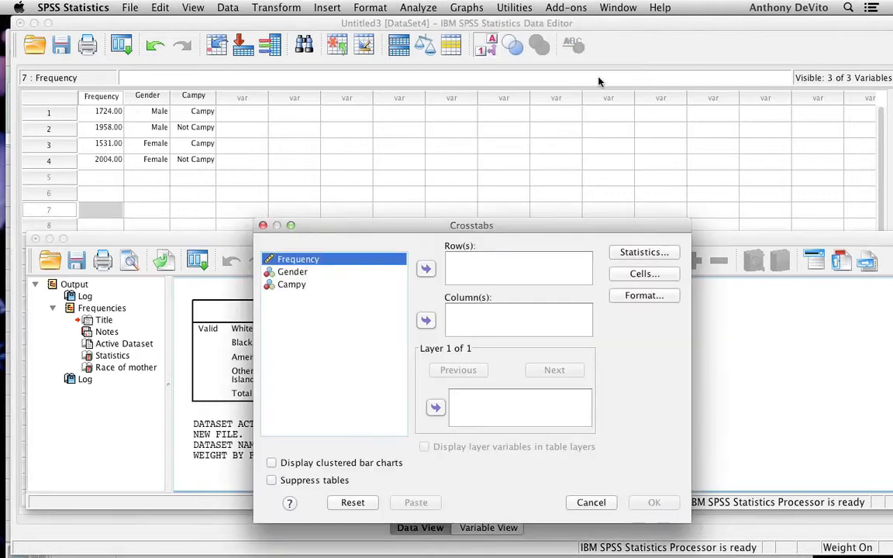
pyautogui.moveTo(409, 225); pyautogui.dragTo(355, 113)
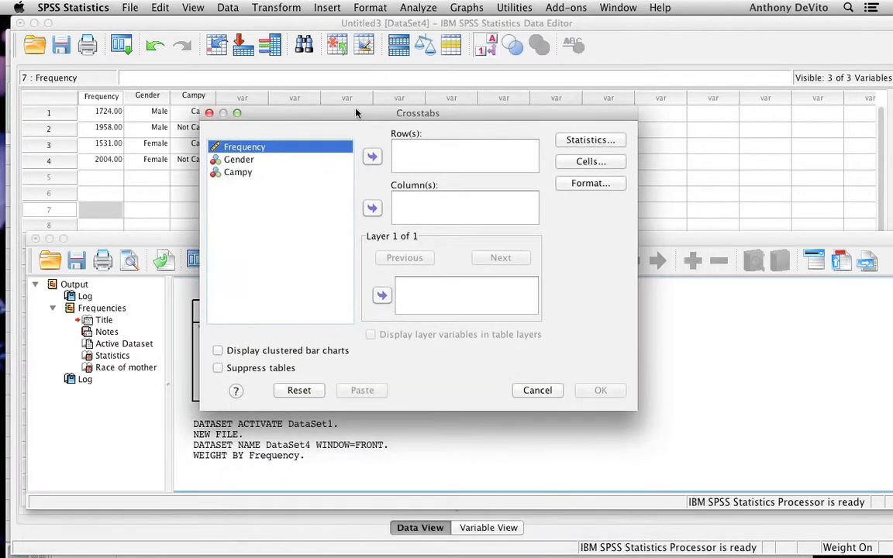
pyautogui.click(240, 160)
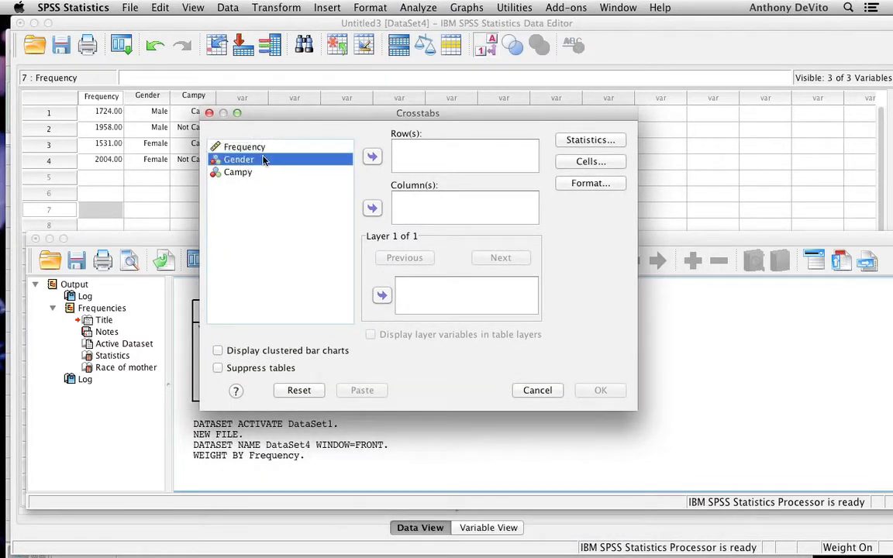
pyautogui.click(371, 156)
pyautogui.click(248, 160)
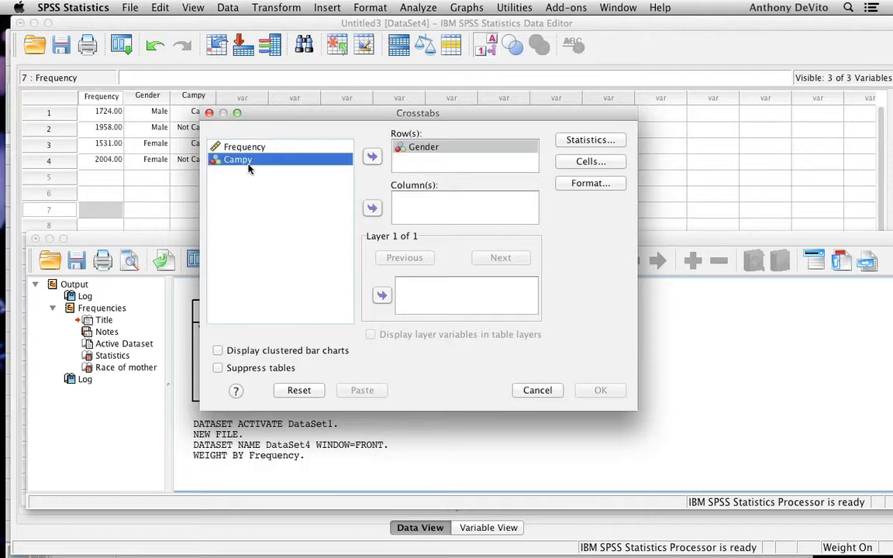
pyautogui.click(372, 210)
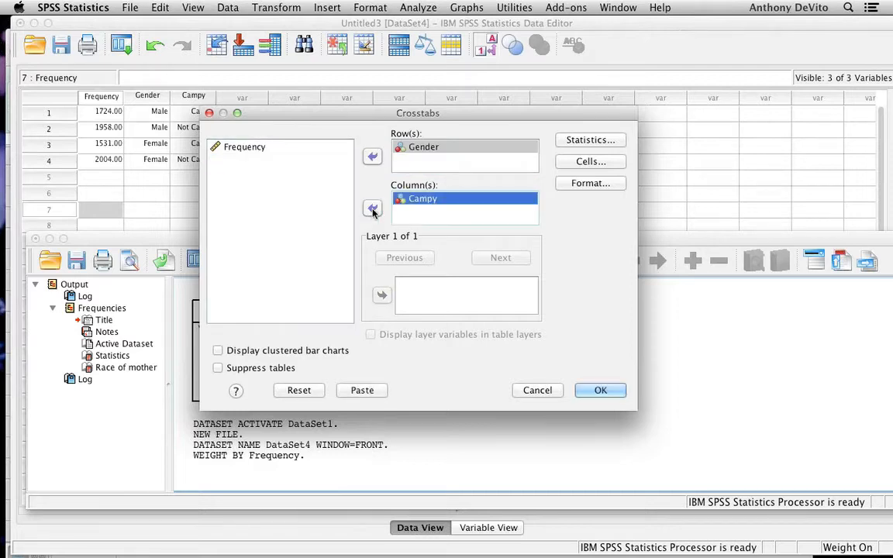
# Step: Add the Chi-square statistic, leave the cell display at observed counts, and run the Gender by Campy crosstab
pyautogui.click(566, 139)
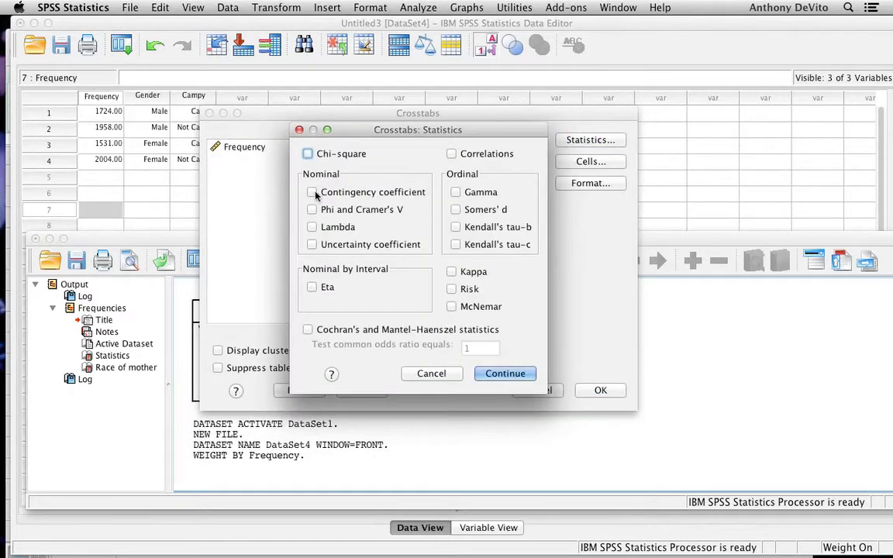
pyautogui.click(308, 155)
pyautogui.click(500, 374)
pyautogui.click(572, 162)
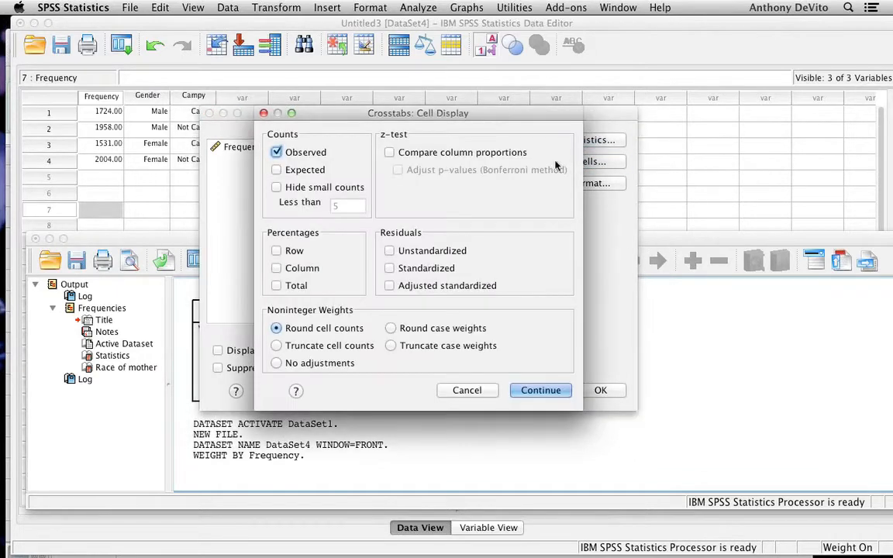
pyautogui.click(533, 389)
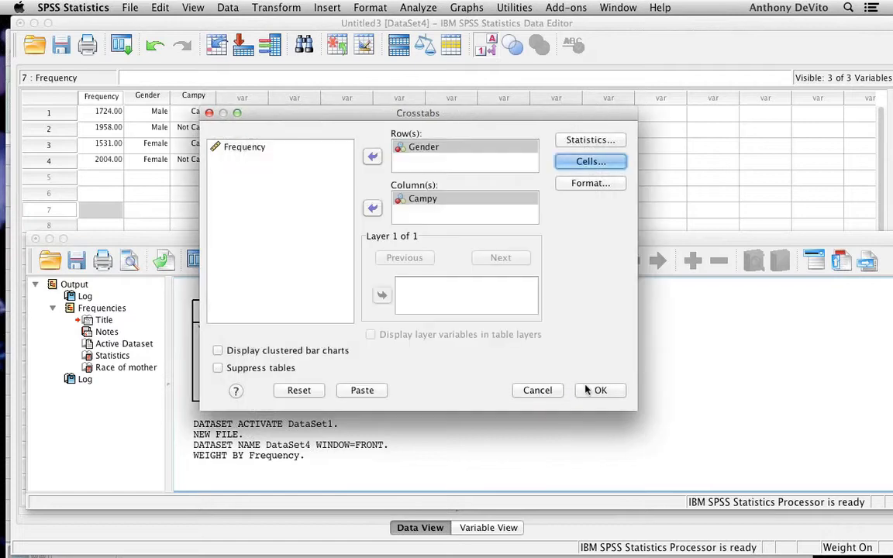
pyautogui.click(589, 390)
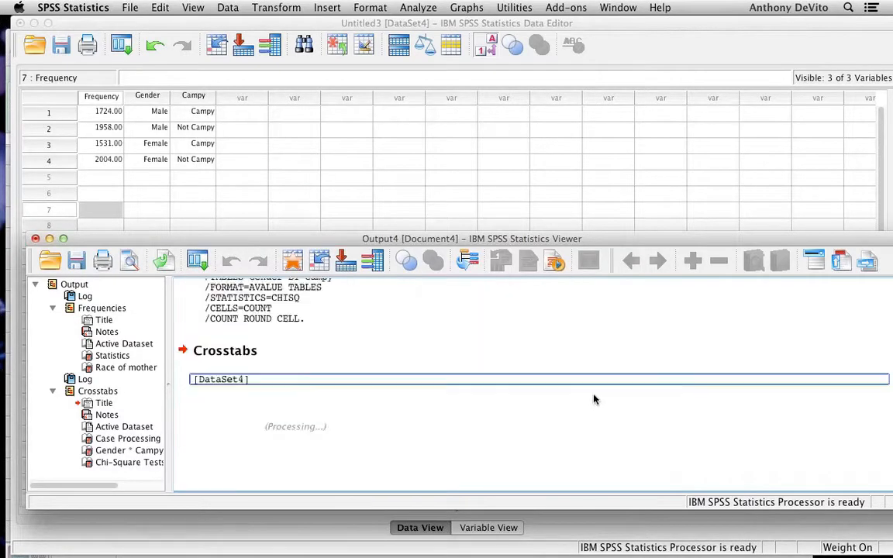
# Step: Examine the Gender by Campy crosstabulation counts and the Pearson Chi-Square value with its two-sided significance
pyautogui.scroll(4, 533, 354)
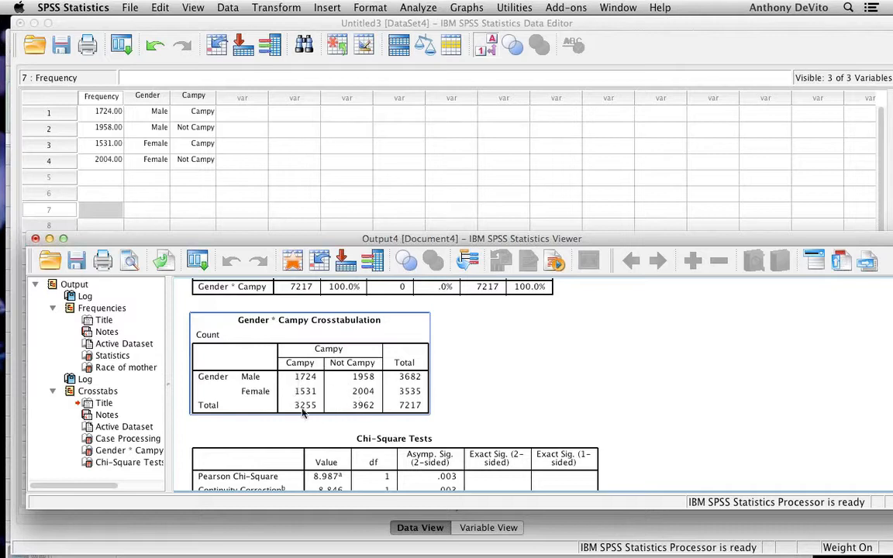
pyautogui.scroll(-4, 317, 379)
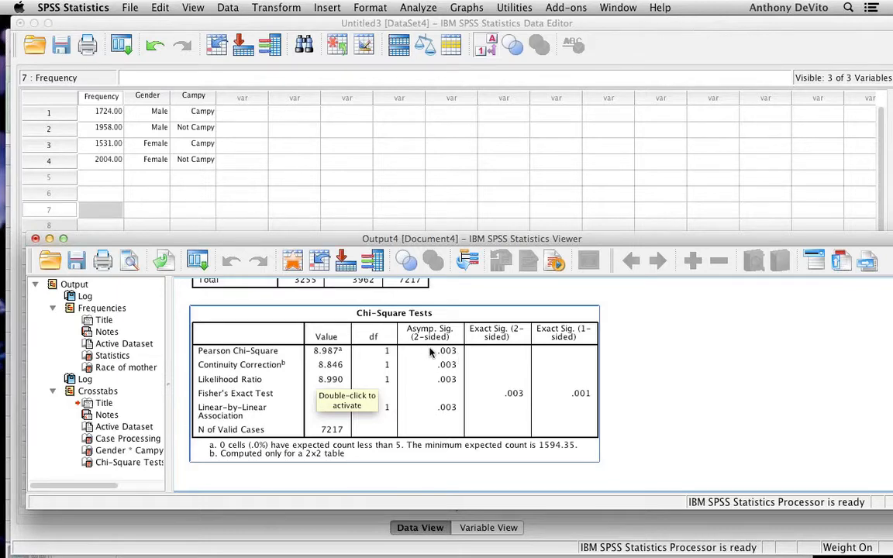
pyautogui.scroll(4, 431, 352)
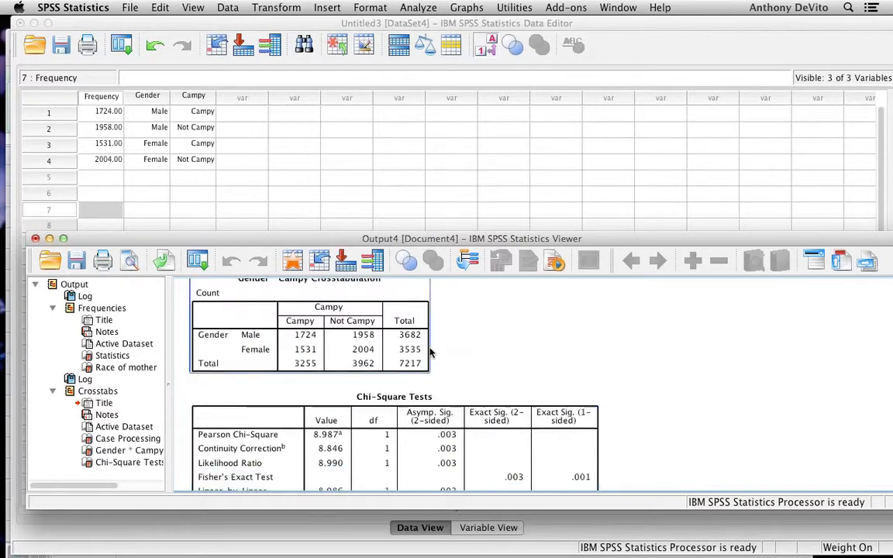
pyautogui.scroll(-2, 431, 353)
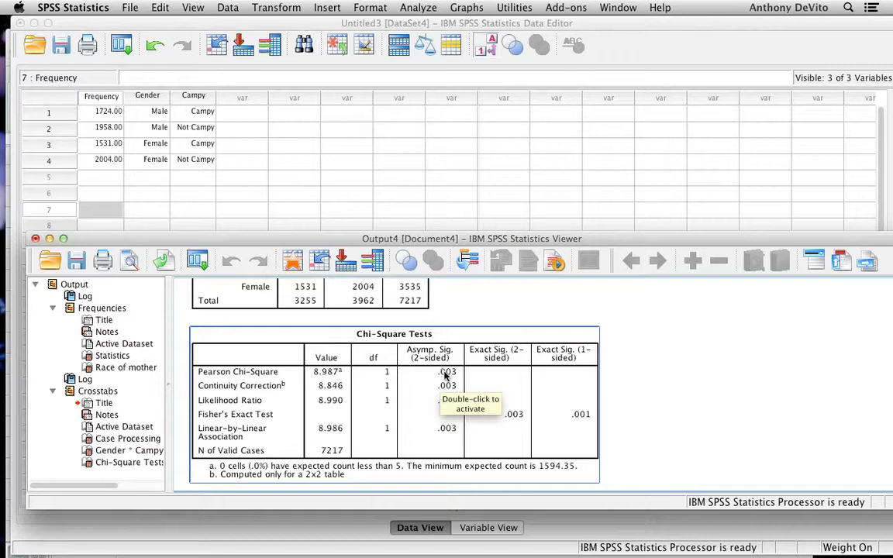
pyautogui.scroll(-1, 446, 377)
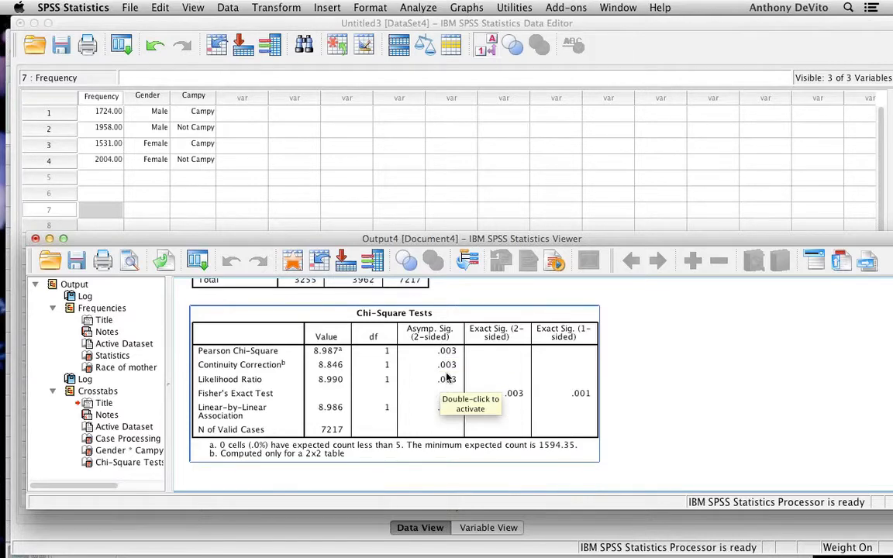
# Step: Reopen the crosstab setup for Gender by Campy and add expected counts and row percentages to the cell display
pyautogui.moveTo(425, 241); pyautogui.dragTo(414, 164)
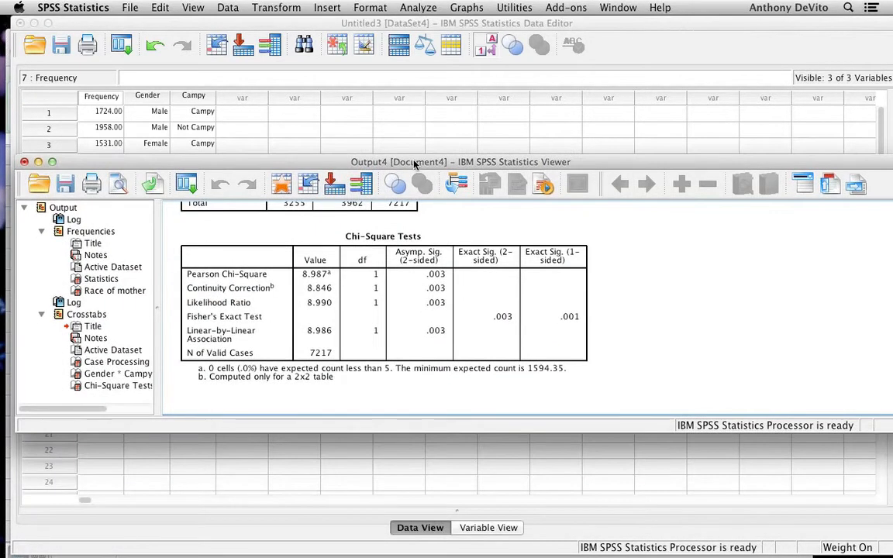
pyautogui.click(418, 7)
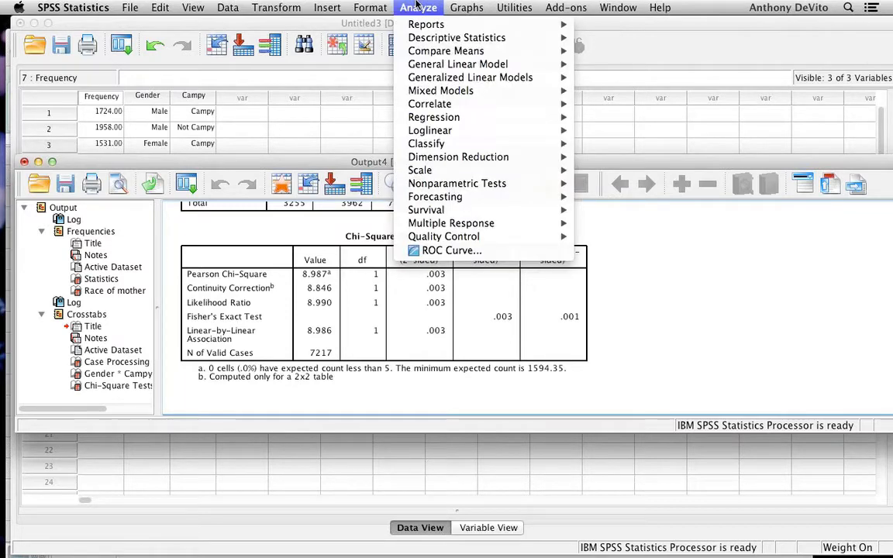
pyautogui.moveTo(488, 38)
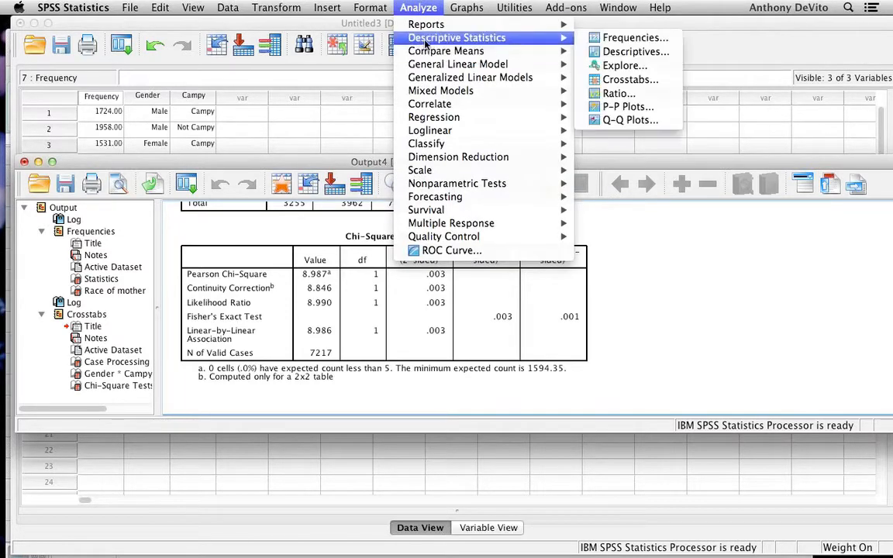
pyautogui.click(594, 80)
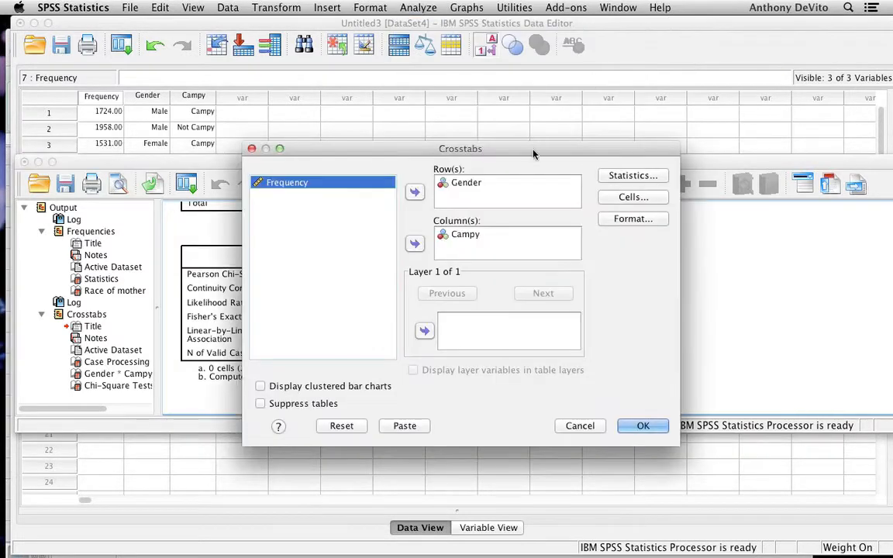
pyautogui.moveTo(534, 150); pyautogui.dragTo(411, 130)
pyautogui.click(522, 175)
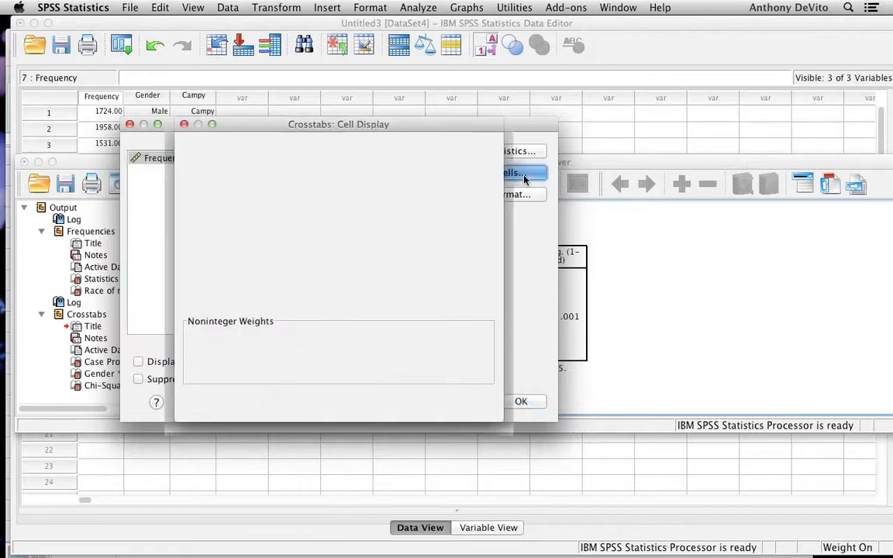
pyautogui.click(196, 180)
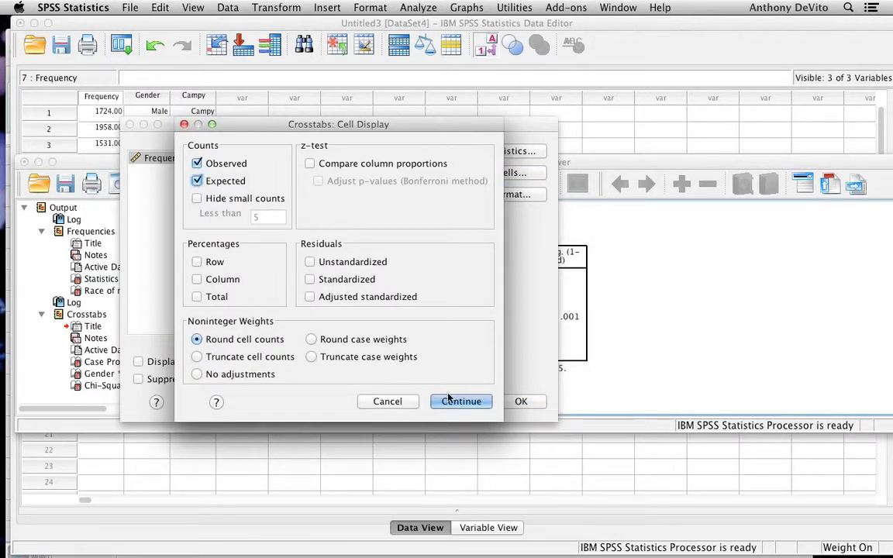
pyautogui.click(197, 262)
pyautogui.click(462, 402)
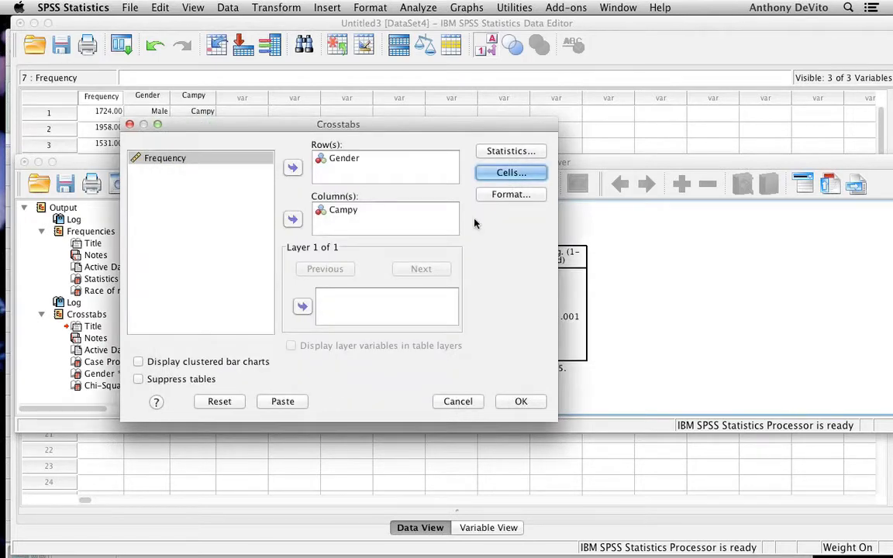
# Step: Add the Risk statistic alongside Chi-square and rerun the crosstab
pyautogui.click(496, 153)
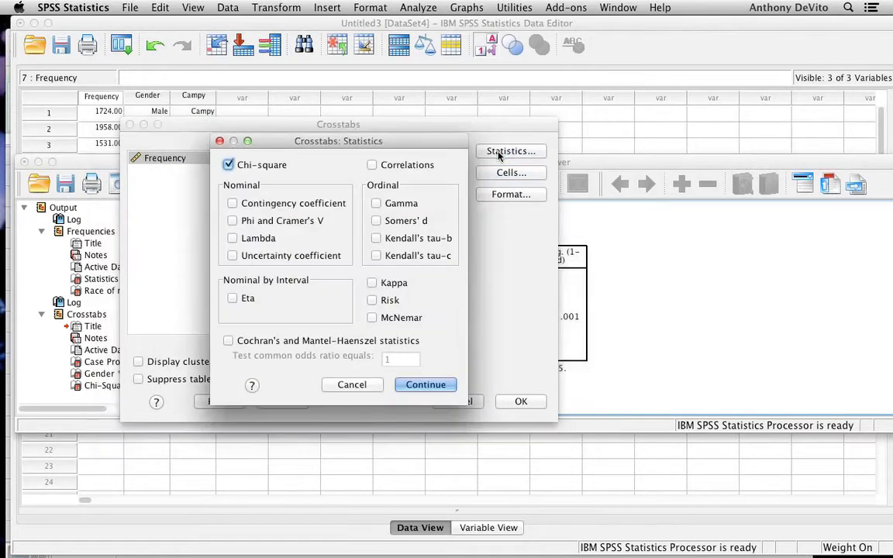
pyautogui.click(372, 300)
pyautogui.click(448, 384)
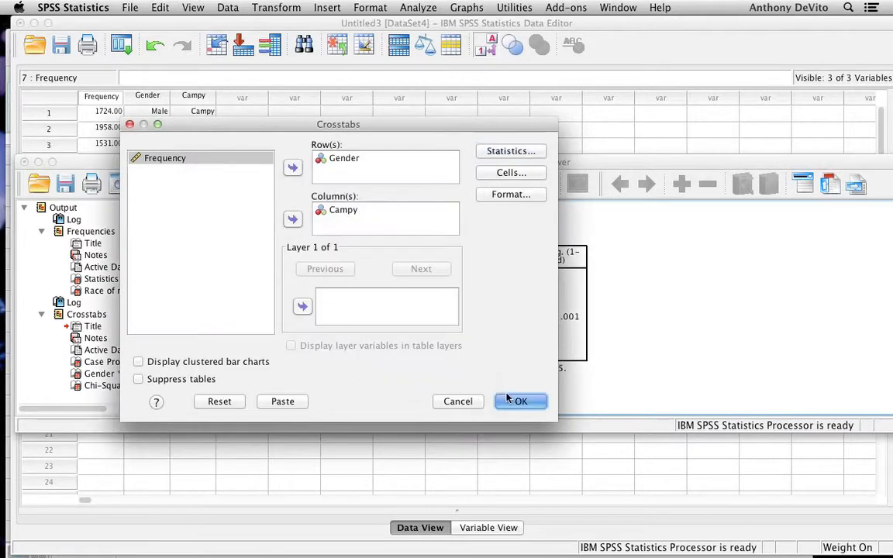
pyautogui.click(513, 401)
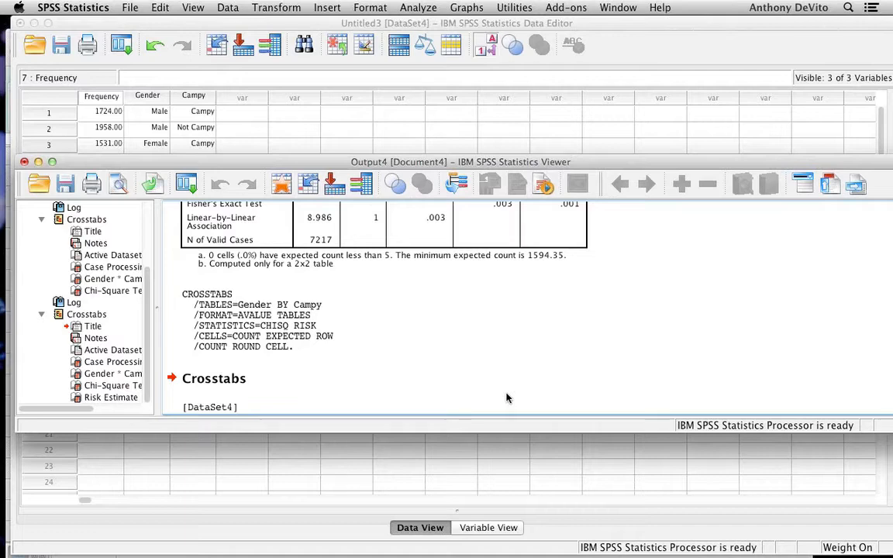
# Step: Examine the expected counts and percentages within Gender, the Chi-Square Tests, and the Risk Estimate's odds ratio with its 95% confidence interval
pyautogui.scroll(-10, 506, 397)
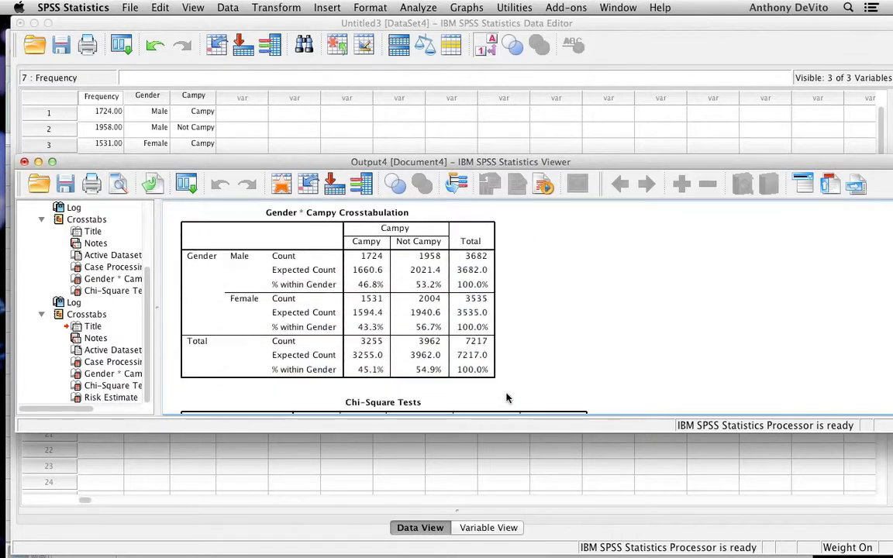
pyautogui.scroll(5, 480, 380)
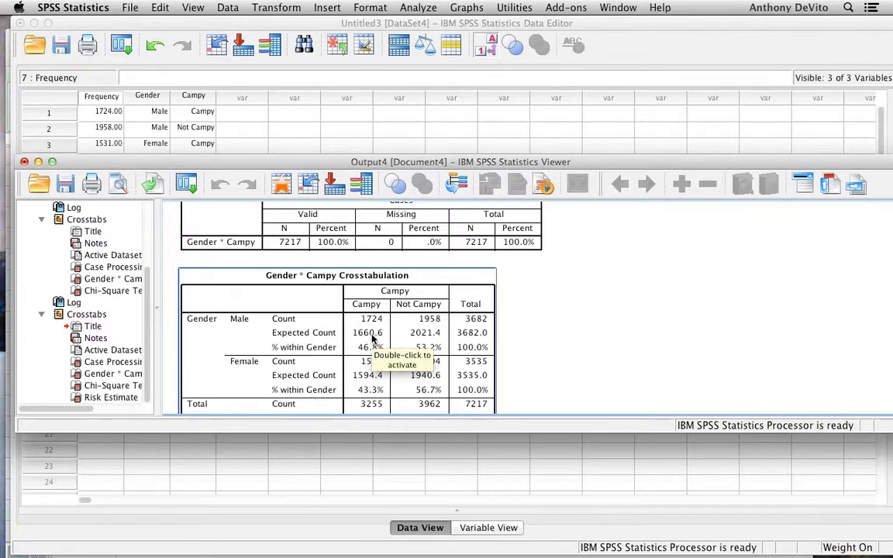
pyautogui.scroll(-1, 372, 338)
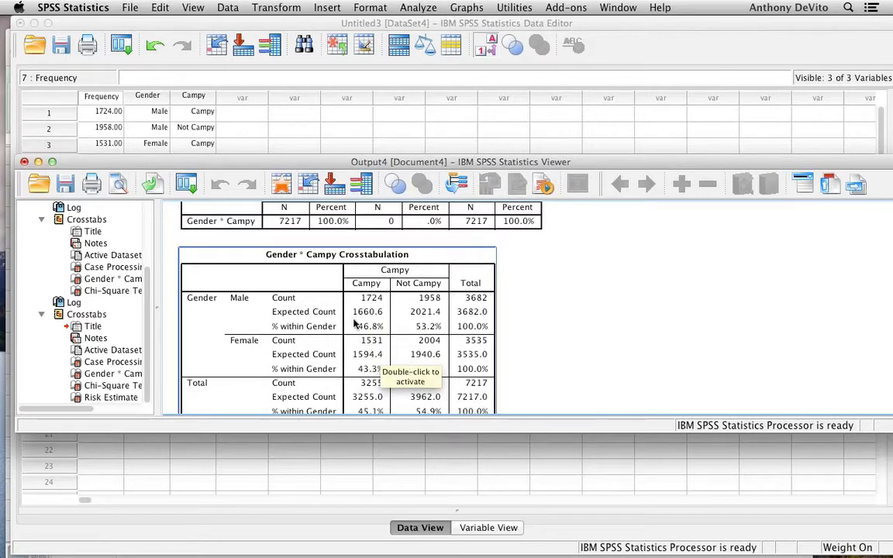
pyautogui.scroll(-1, 370, 330)
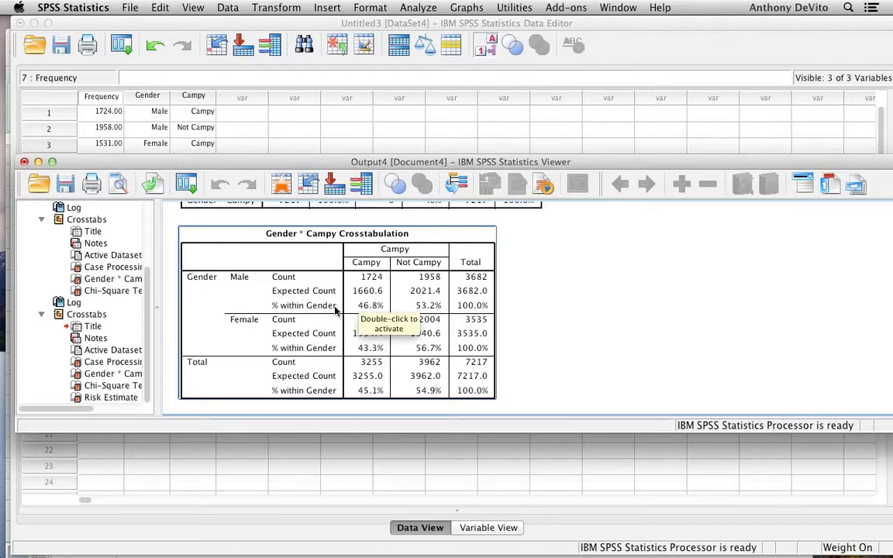
pyautogui.scroll(-5, 332, 341)
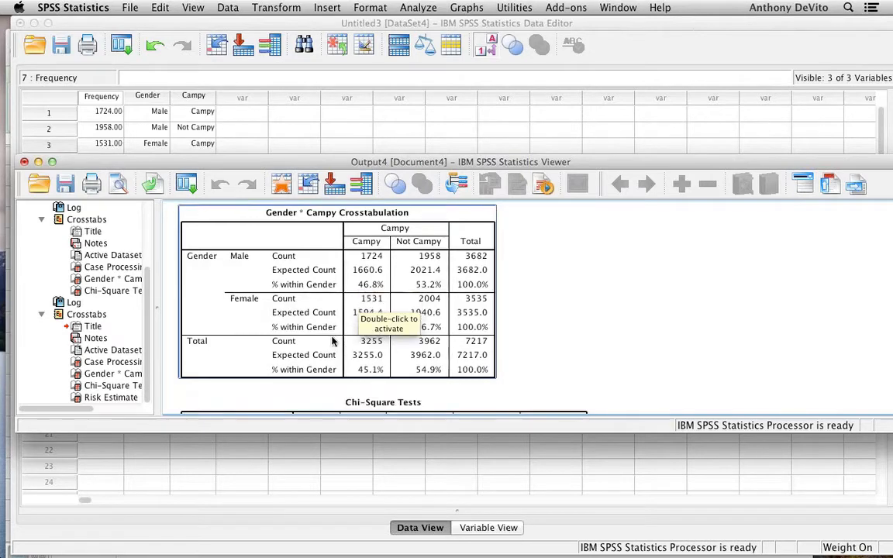
pyautogui.scroll(-1, 332, 341)
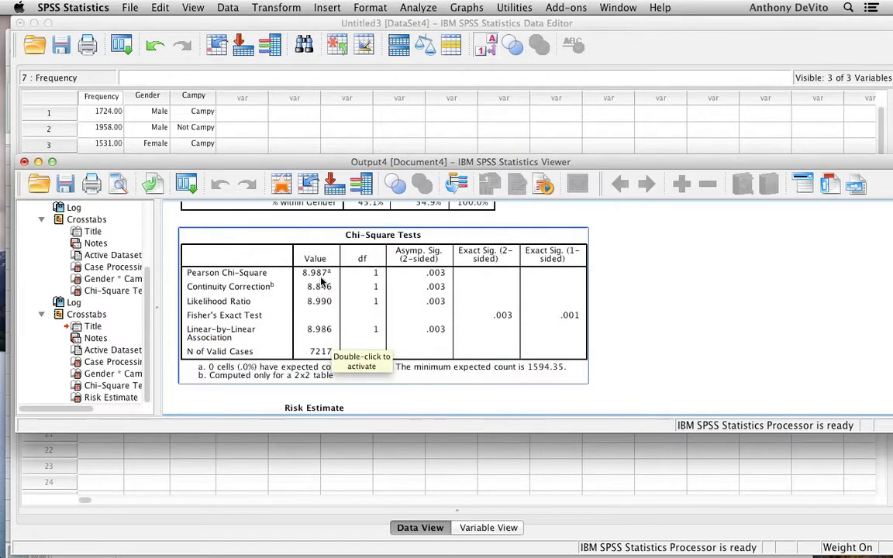
pyautogui.scroll(-4, 328, 333)
pyautogui.click(328, 331)
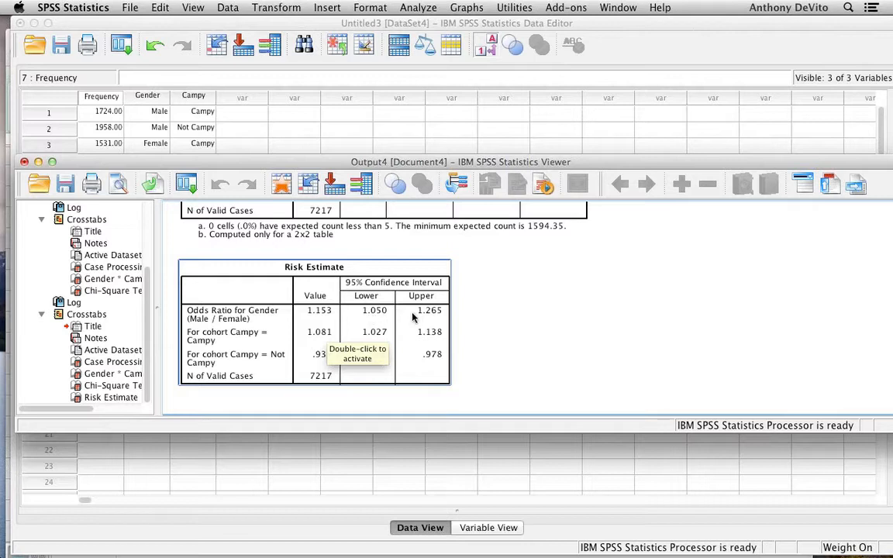
# Step: Examine the Chi-Square Tests, the Risk Estimate's cohort rows with their confidence intervals, and the Gender by Campy crosstabulation
pyautogui.scroll(5, 412, 317)
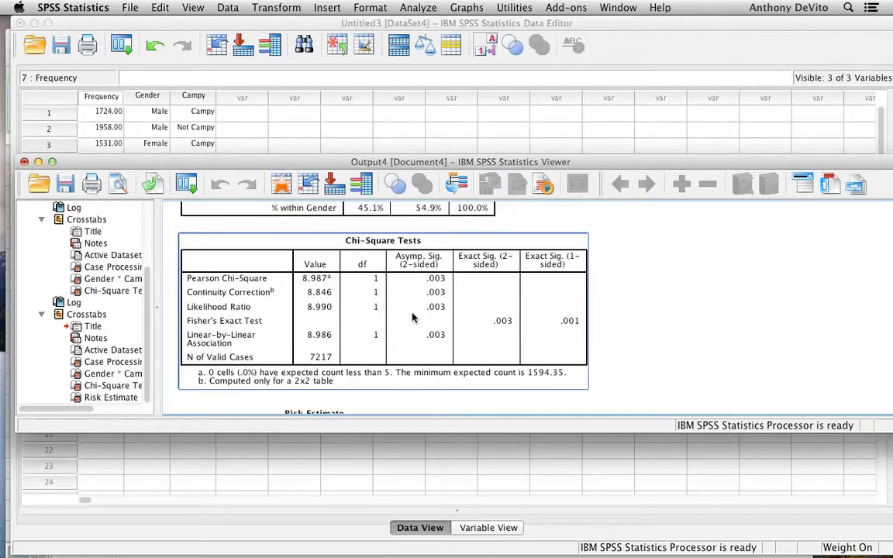
pyautogui.scroll(1, 413, 316)
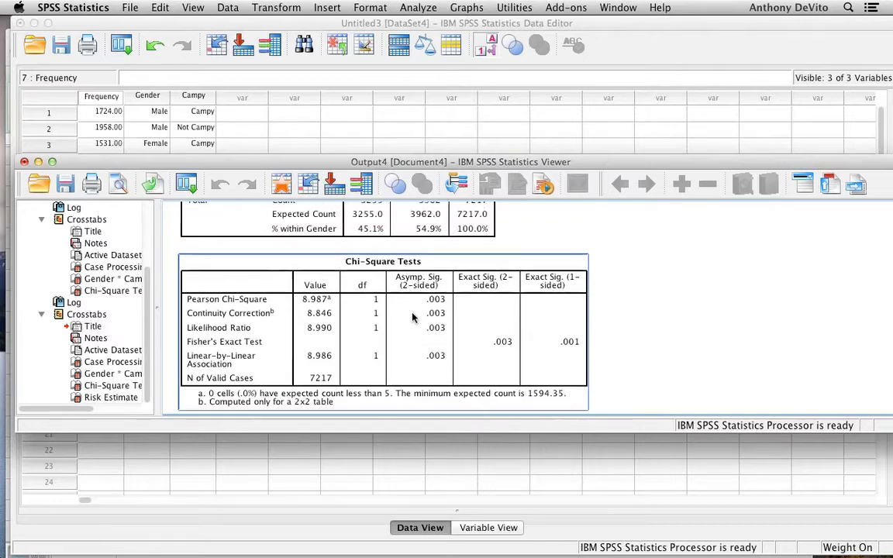
pyautogui.scroll(-5, 412, 316)
pyautogui.scroll(3, 413, 316)
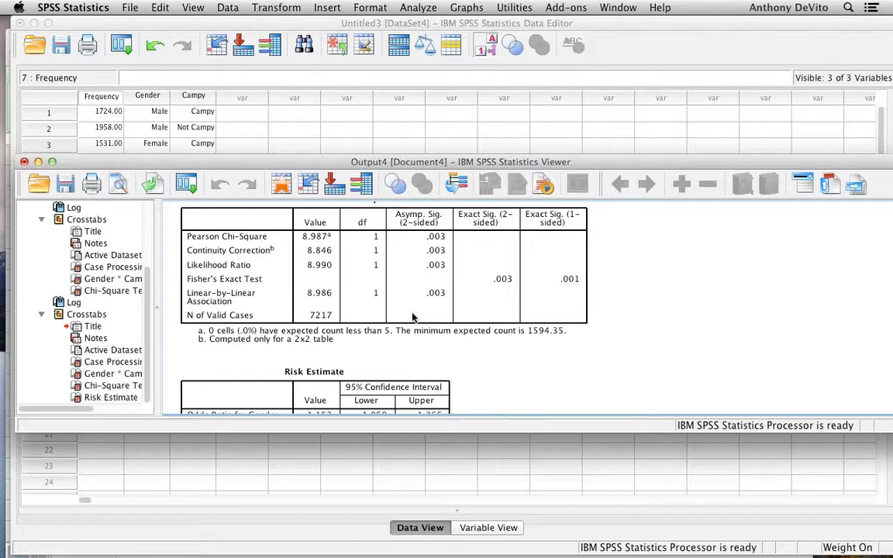
pyautogui.scroll(-2, 413, 316)
pyautogui.scroll(-3, 412, 316)
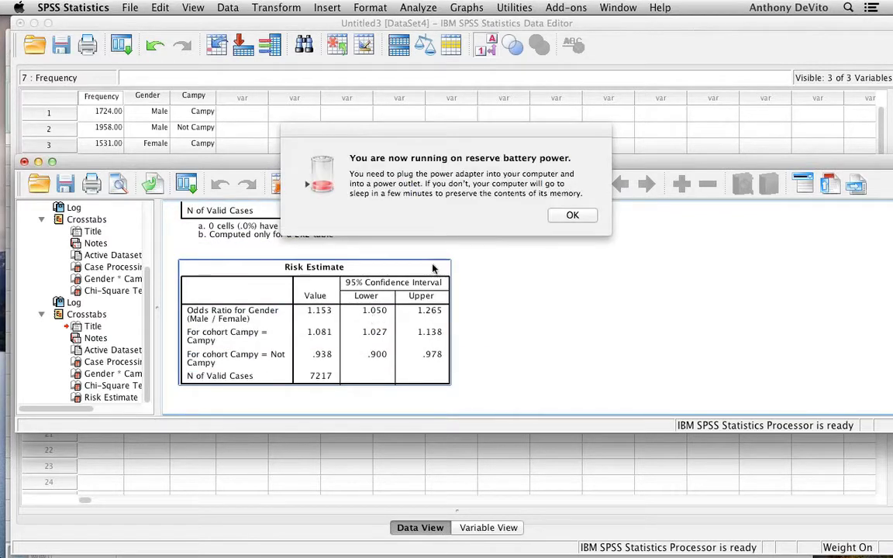
pyautogui.click(568, 214)
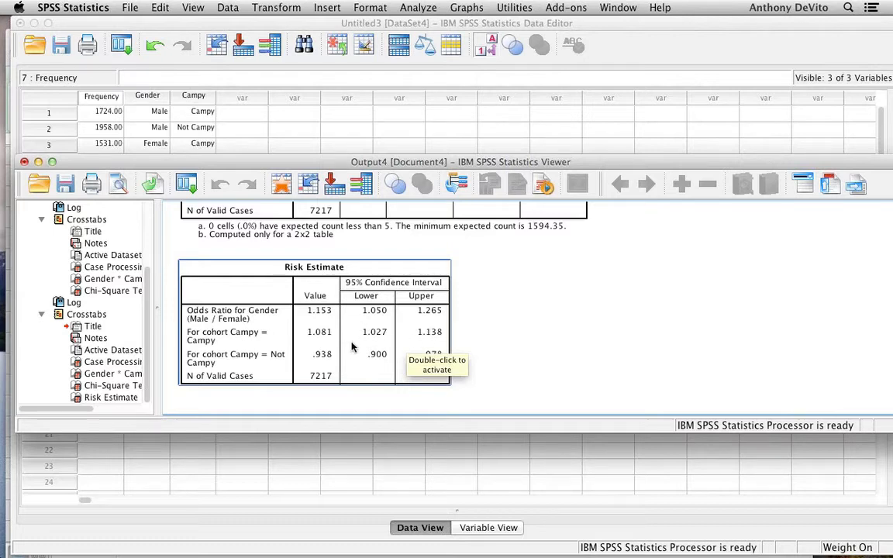
pyautogui.click(470, 327)
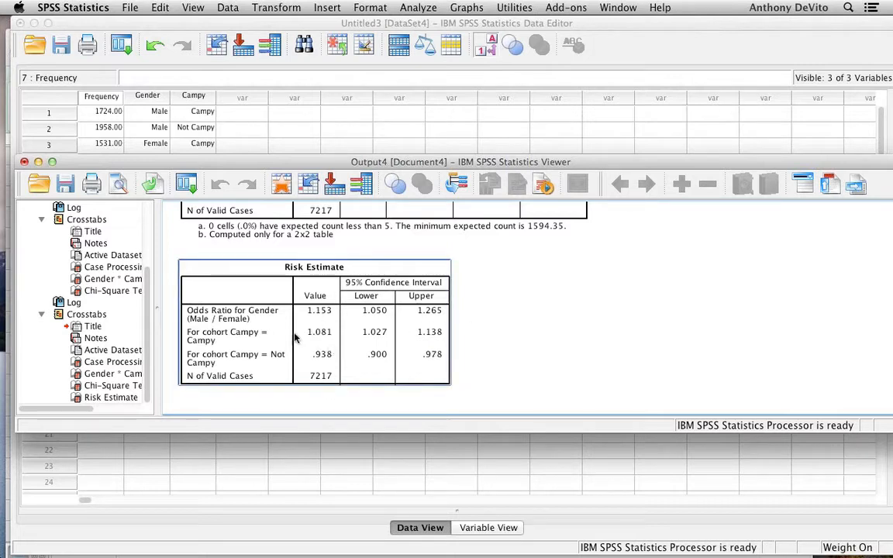
pyautogui.click(221, 320)
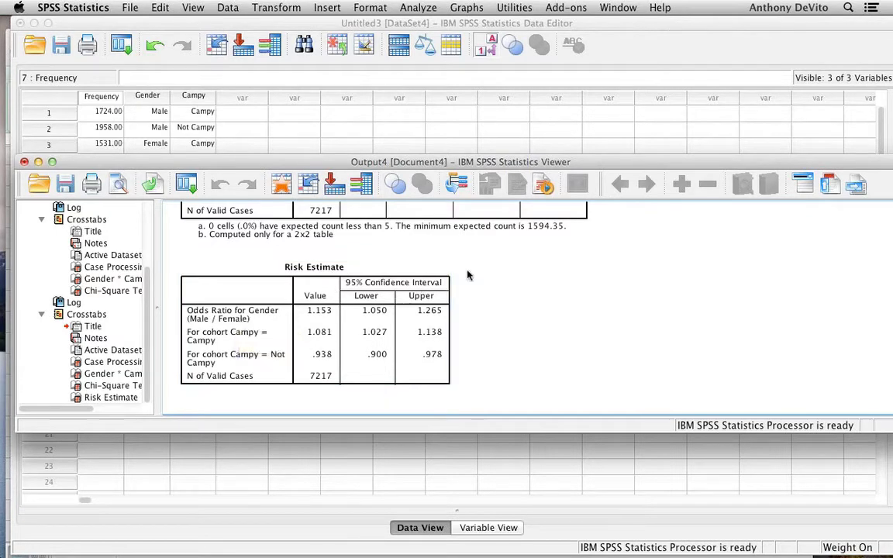
pyautogui.scroll(5, 468, 272)
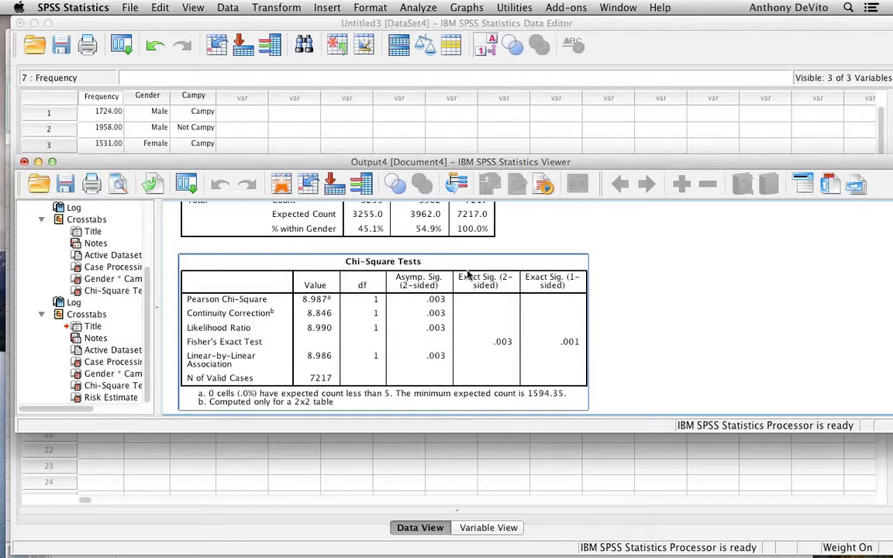
pyautogui.scroll(5, 467, 275)
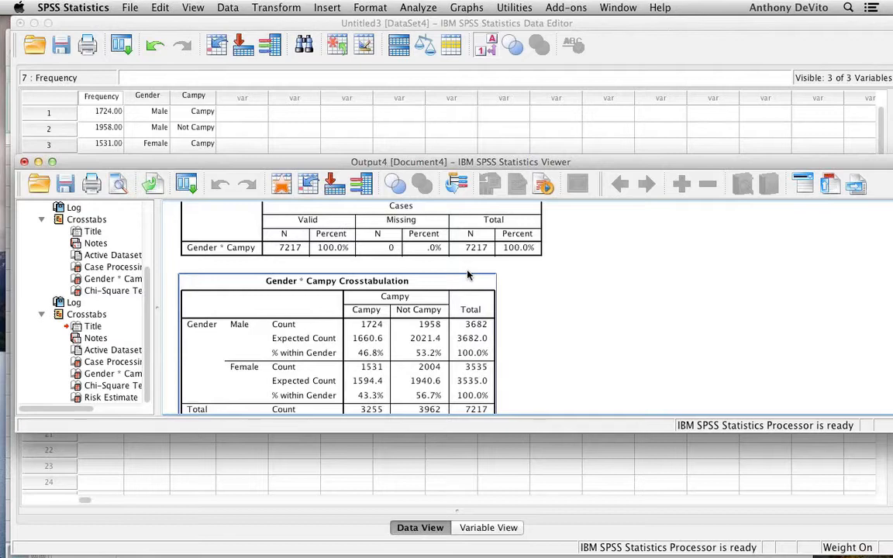
pyautogui.click(474, 272)
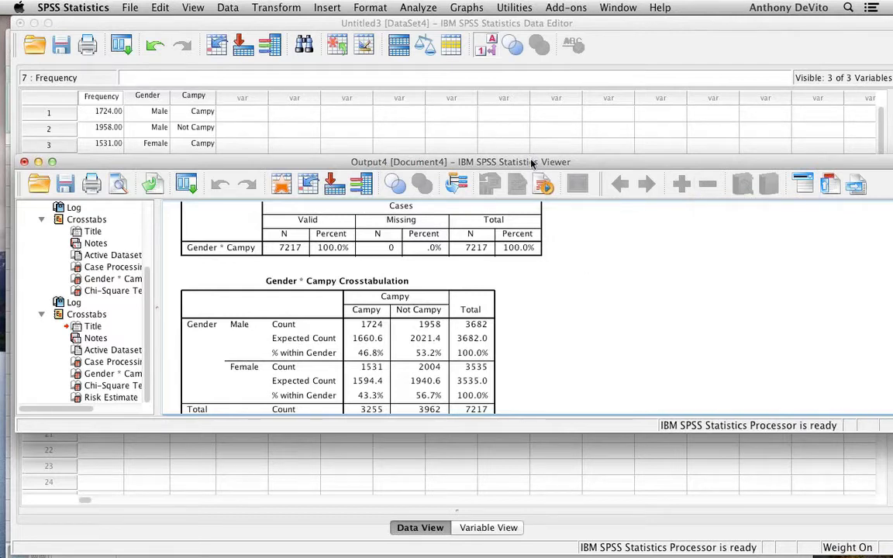
# Step: Move the output viewer window aside to uncover the four data rows in the Data Editor
pyautogui.moveTo(531, 163); pyautogui.dragTo(534, 179)
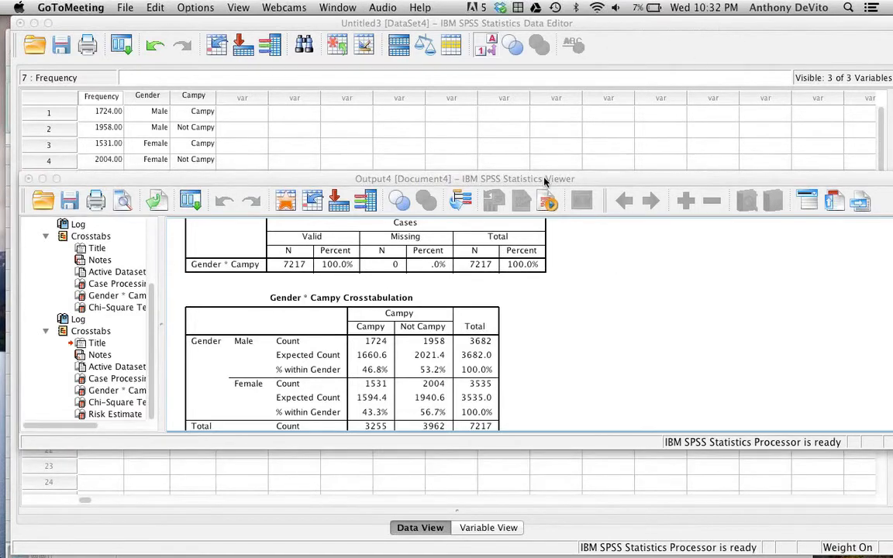
pyautogui.moveTo(547, 182); pyautogui.dragTo(624, 212)
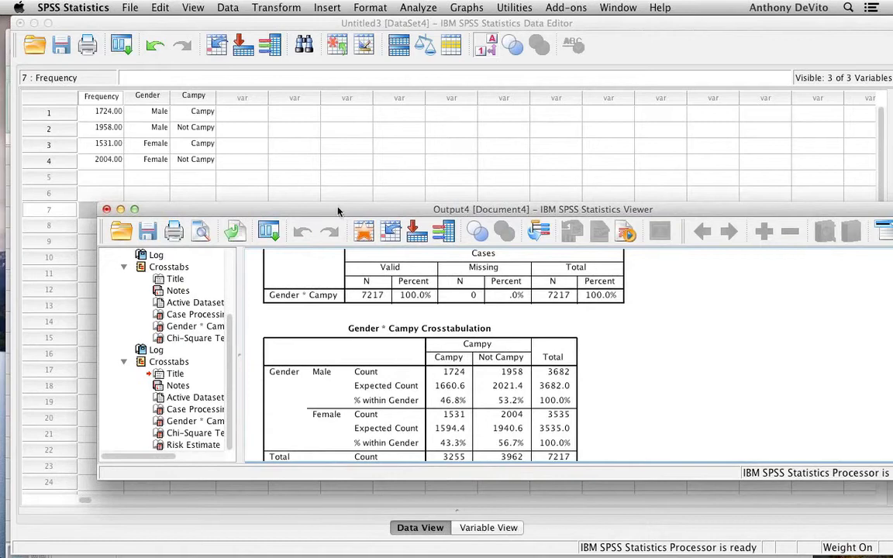
pyautogui.moveTo(338, 213); pyautogui.dragTo(389, 220)
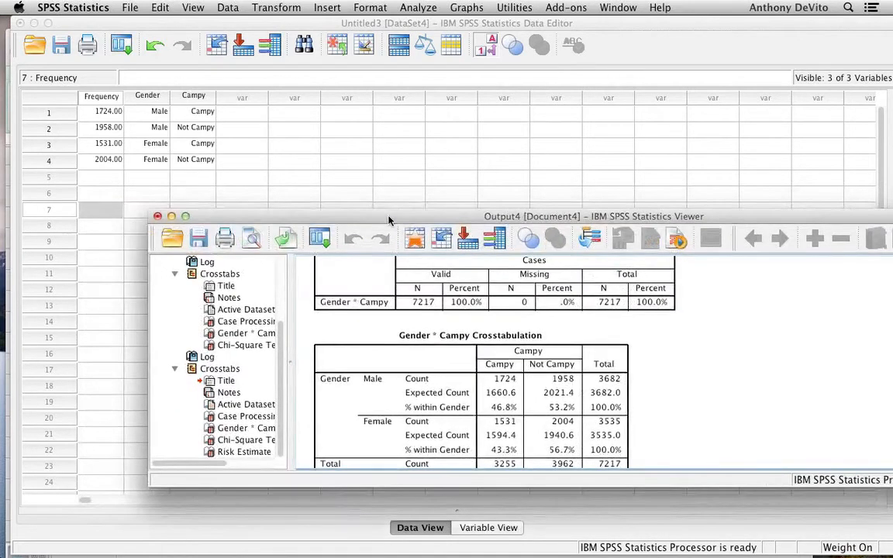
pyautogui.click(172, 217)
pyautogui.moveTo(206, 216)
pyautogui.mouseDown()
pyautogui.moveTo(237, 203)
pyautogui.moveTo(228, 179)
pyautogui.moveTo(225, 199)
pyautogui.moveTo(199, 226)
pyautogui.mouseUp()
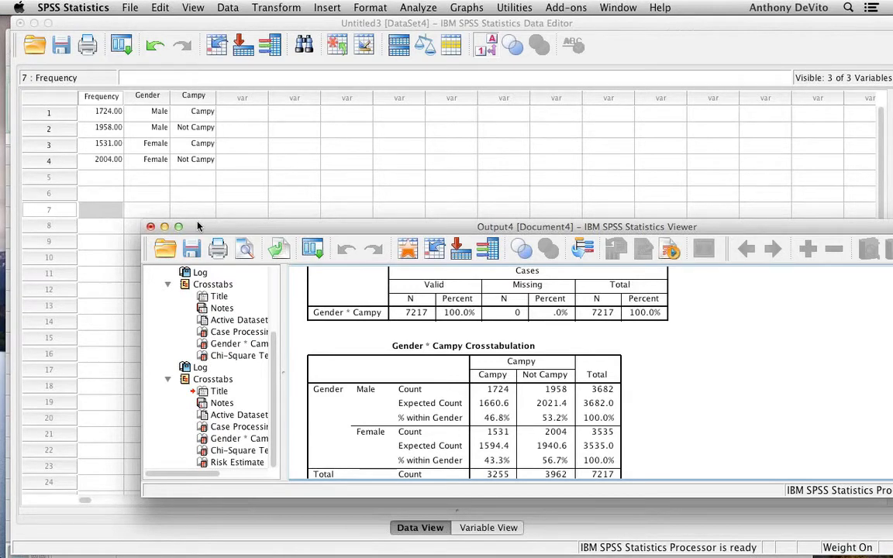
pyautogui.moveTo(229, 231); pyautogui.dragTo(244, 240)
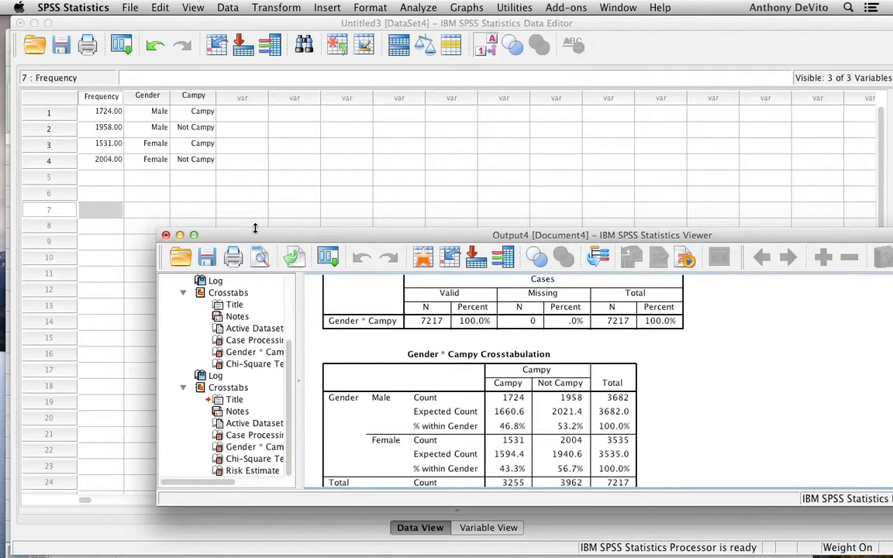
pyautogui.moveTo(255, 239); pyautogui.dragTo(262, 242)
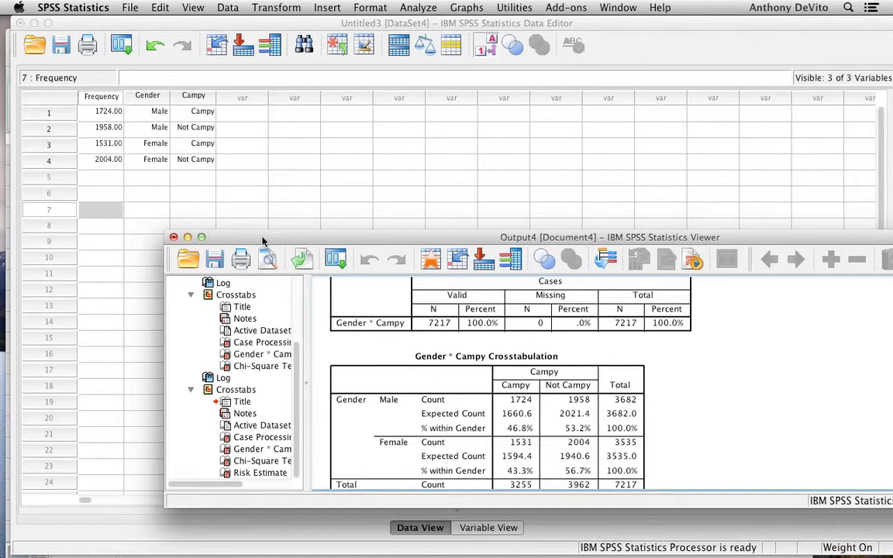
# Step: Move the SPSS windows out of the way and switch to Workbook2 in Excel with the Male/Female by Campy table
pyautogui.moveTo(263, 242); pyautogui.dragTo(237, 246)
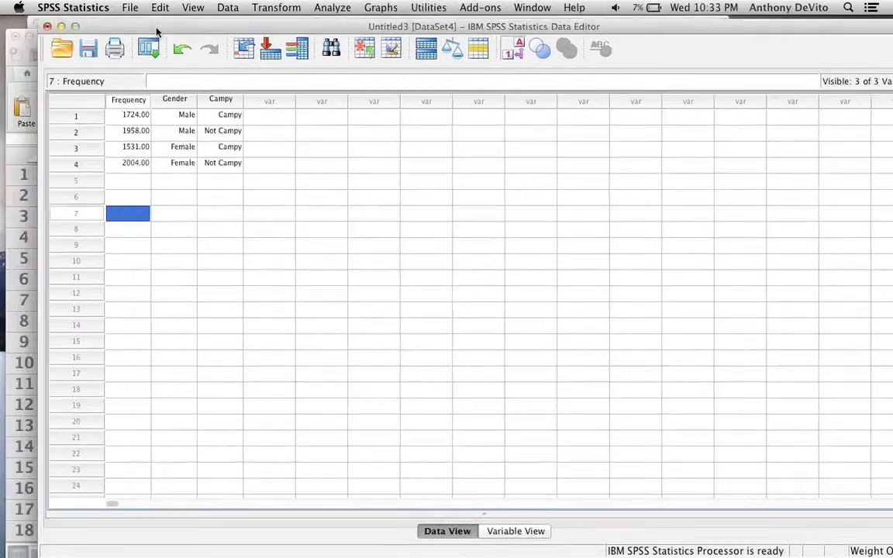
pyautogui.moveTo(155, 31); pyautogui.dragTo(179, 63)
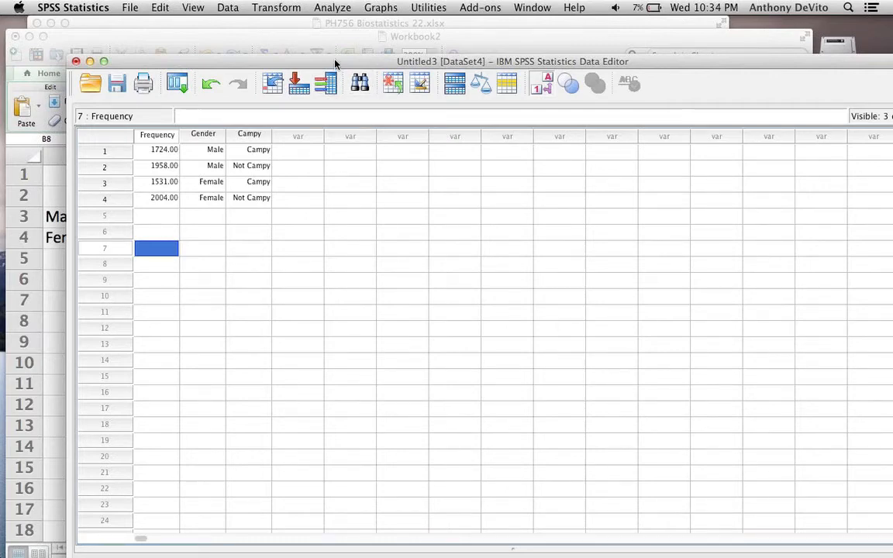
pyautogui.moveTo(335, 64); pyautogui.dragTo(502, 59)
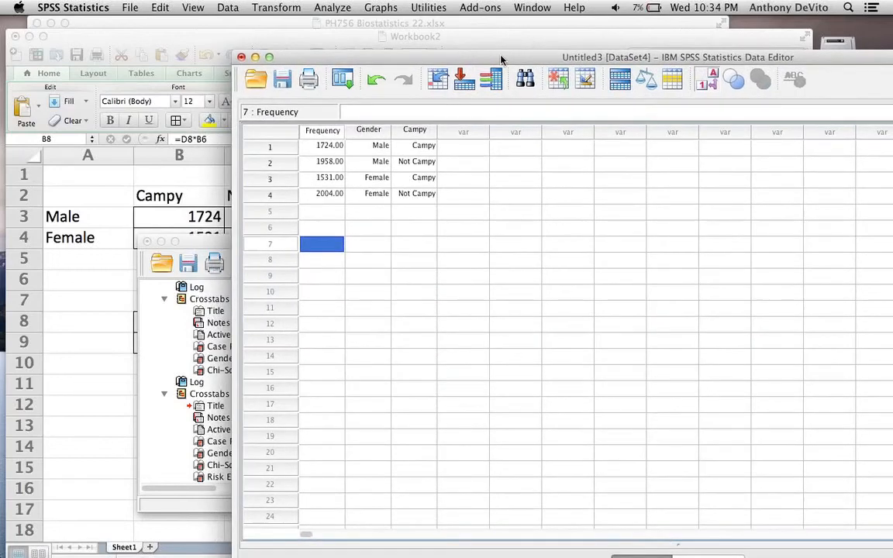
pyautogui.click(199, 243)
pyautogui.click(87, 279)
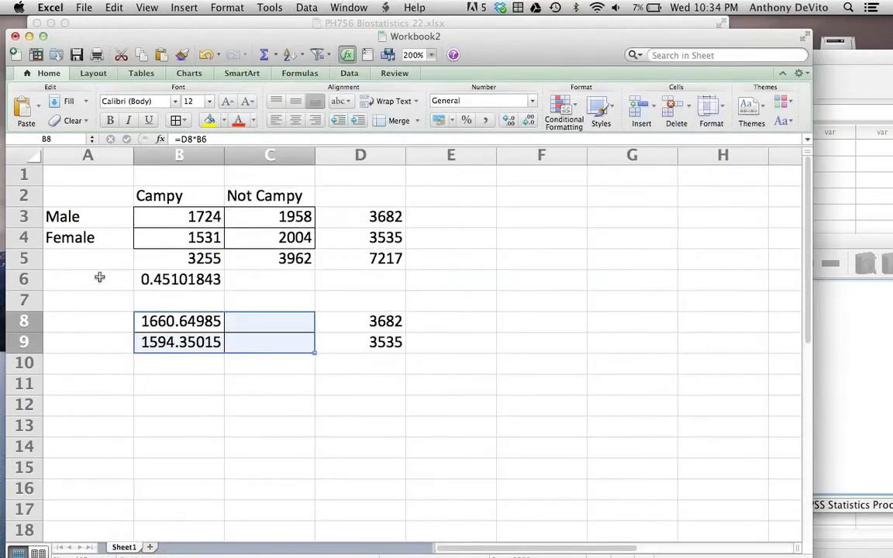
pyautogui.click(255, 321)
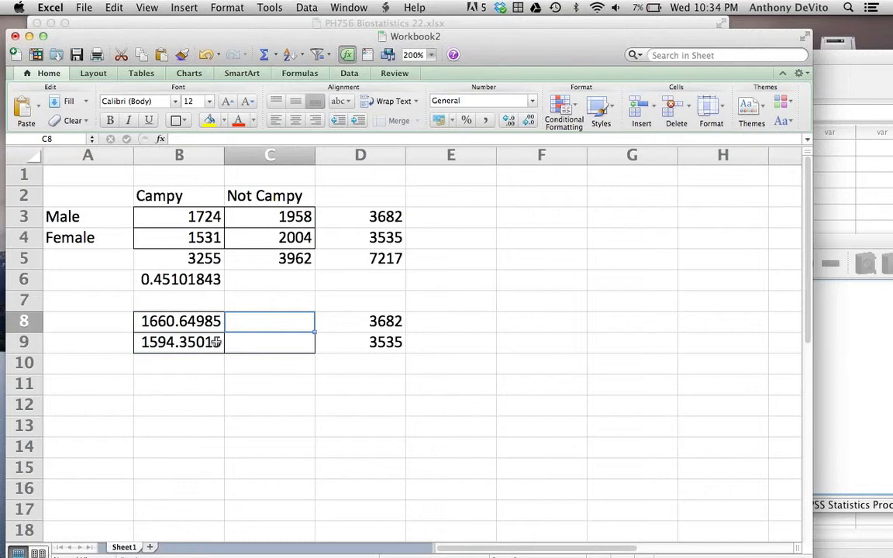
pyautogui.click(197, 217)
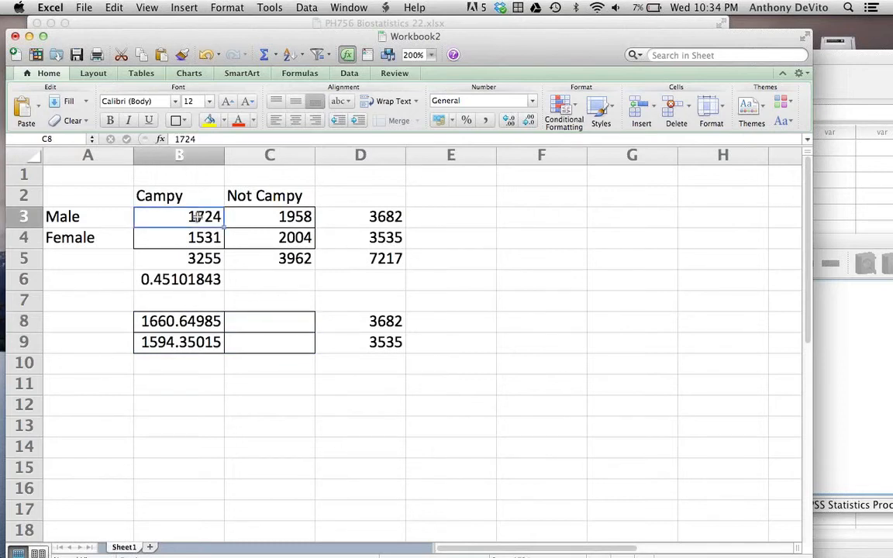
# Step: Label cell B11 "risk males" and calculate the male risk in C11 with =B3/D3
pyautogui.click(196, 386)
pyautogui.write('ris')
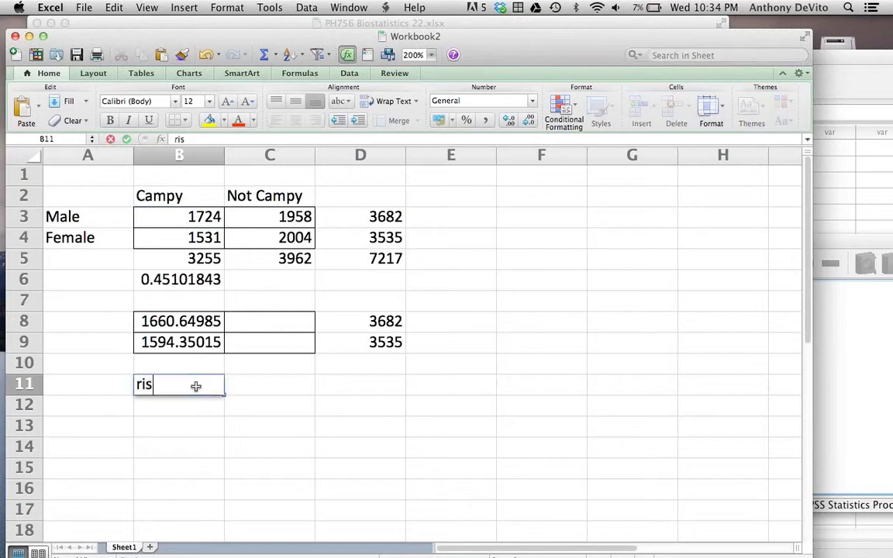
pyautogui.write('k males')
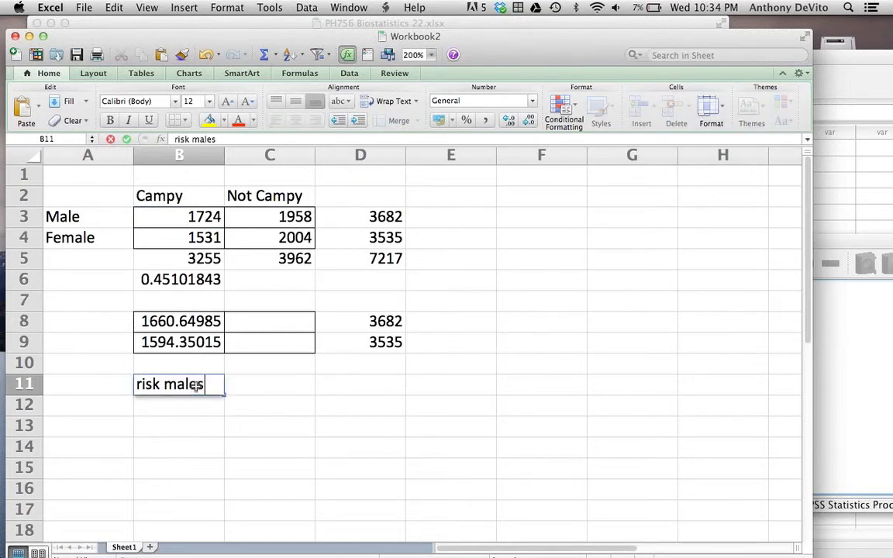
pyautogui.click(258, 386)
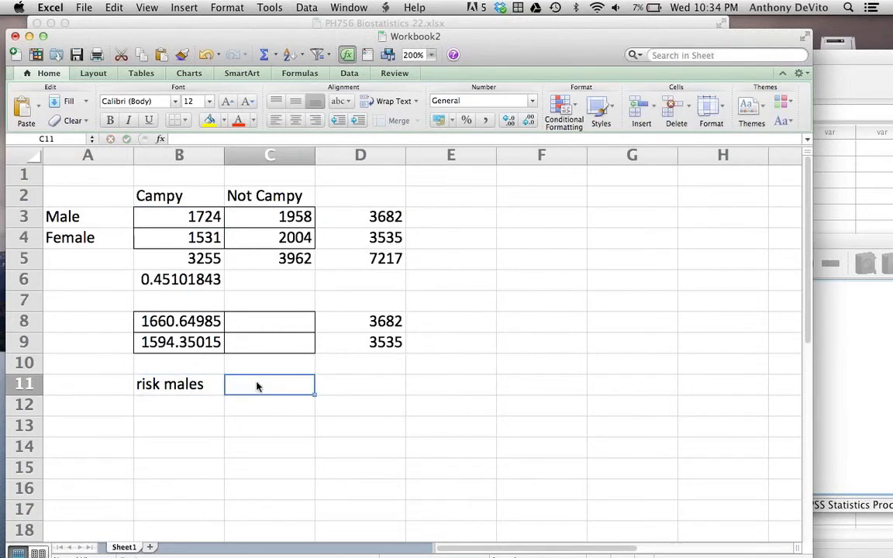
pyautogui.write('=')
pyautogui.click(182, 217)
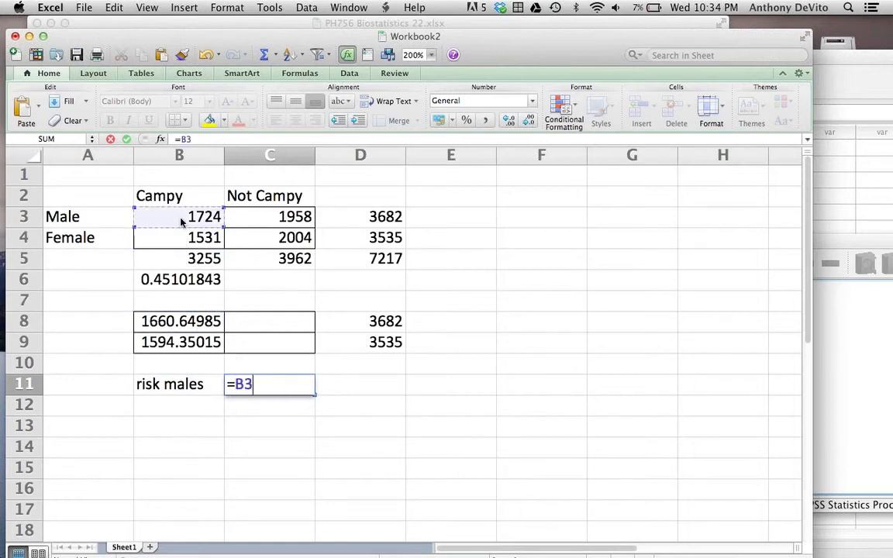
pyautogui.write('/')
pyautogui.click(361, 223)
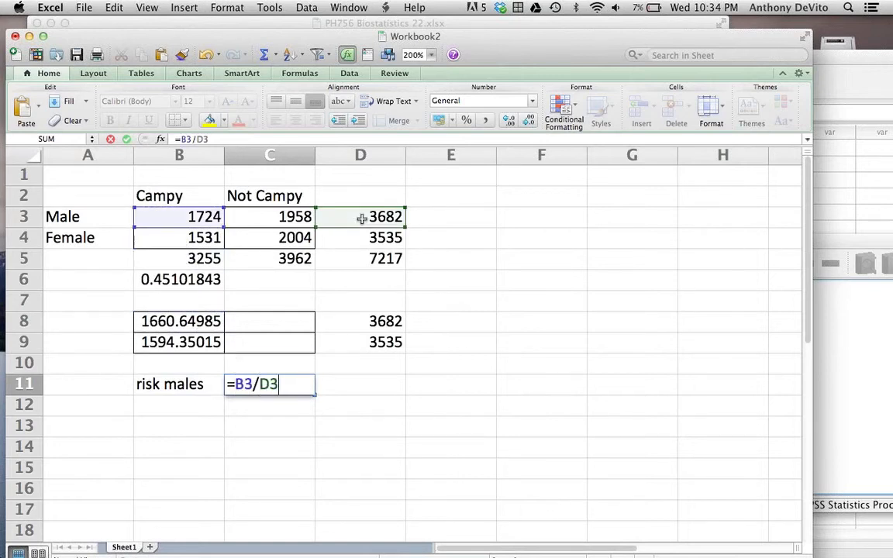
pyautogui.press('Return')
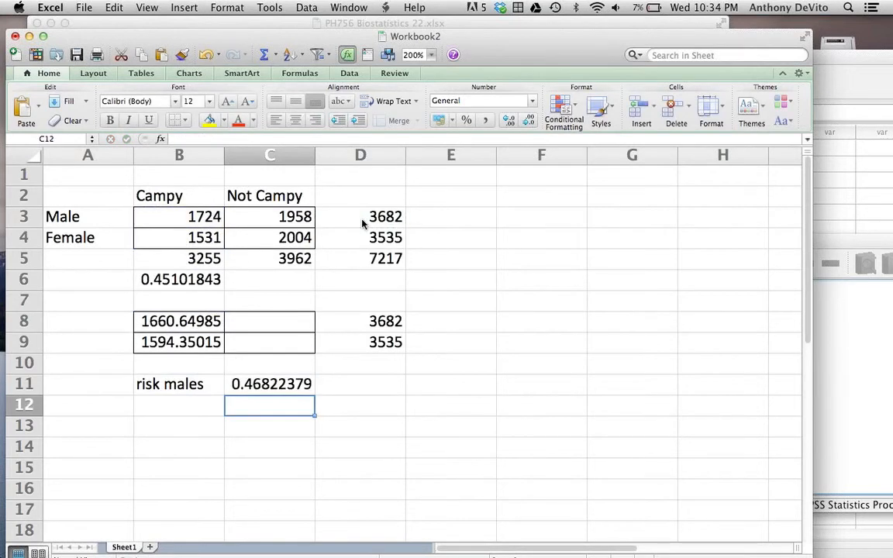
# Step: Label cell B12 "risk females" and calculate the female risk in C12 as B4 divided by D4
pyautogui.click(177, 405)
pyautogui.write('risk fe')
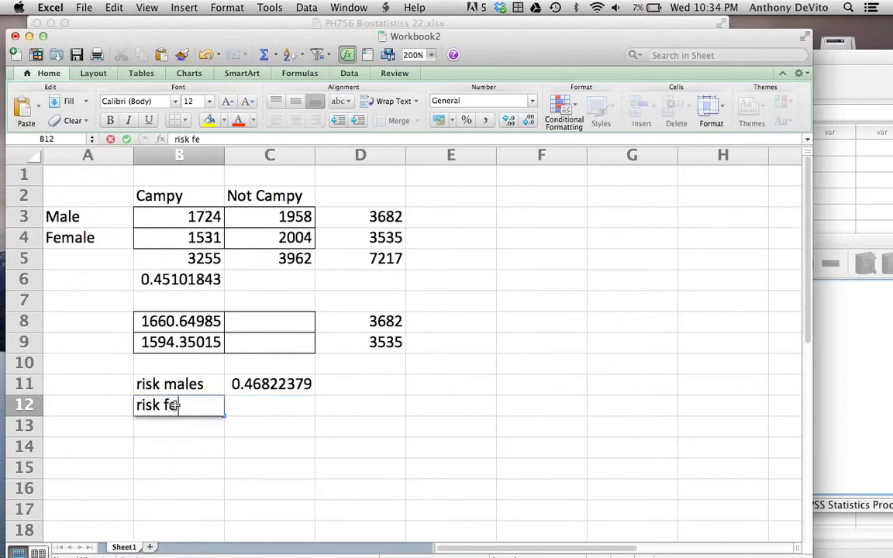
pyautogui.write('males')
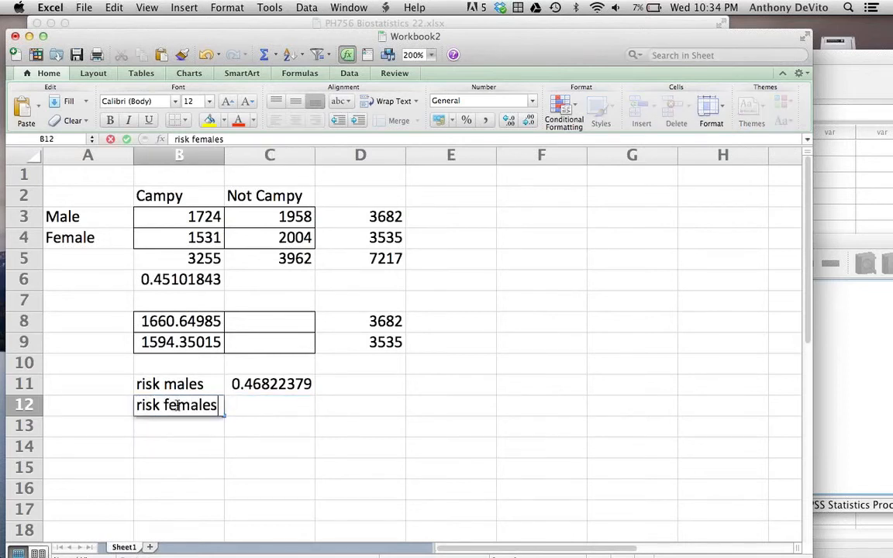
pyautogui.click(248, 408)
pyautogui.write('=')
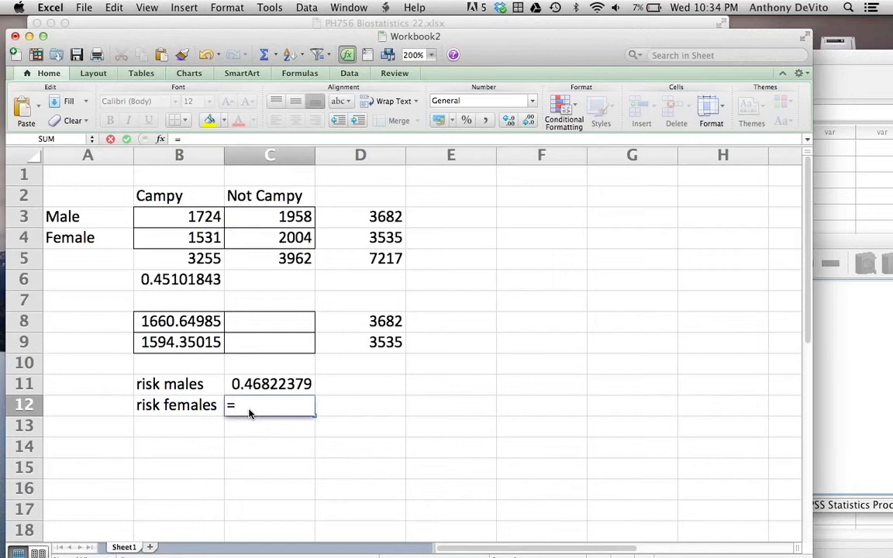
pyautogui.click(192, 240)
pyautogui.write('/')
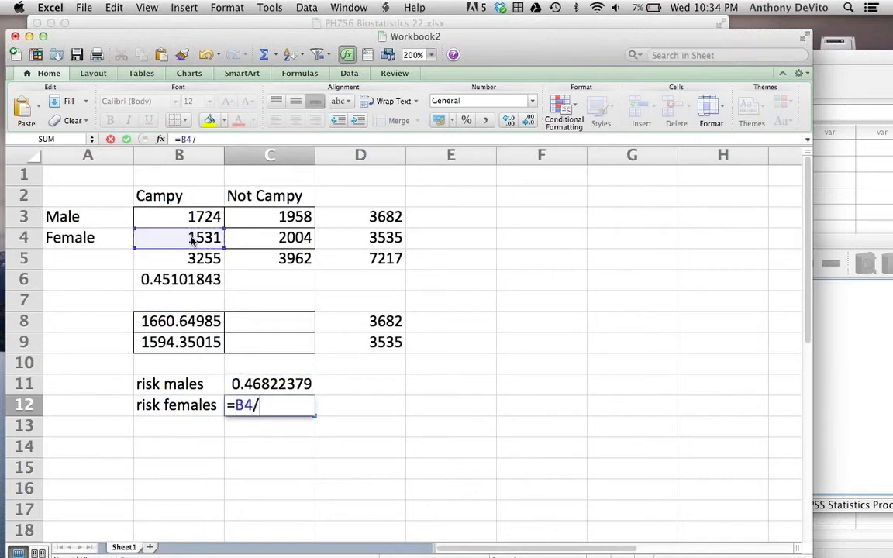
pyautogui.click(378, 241)
pyautogui.press('Return')
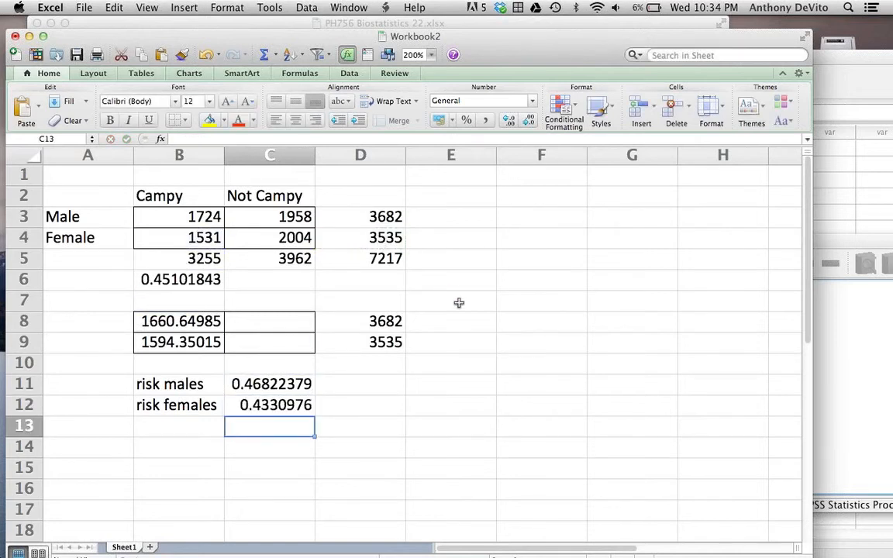
# Step: Label cell B13 "RR" and calculate the relative risk in C13 with =C11/C12
pyautogui.click(198, 425)
pyautogui.write('RR')
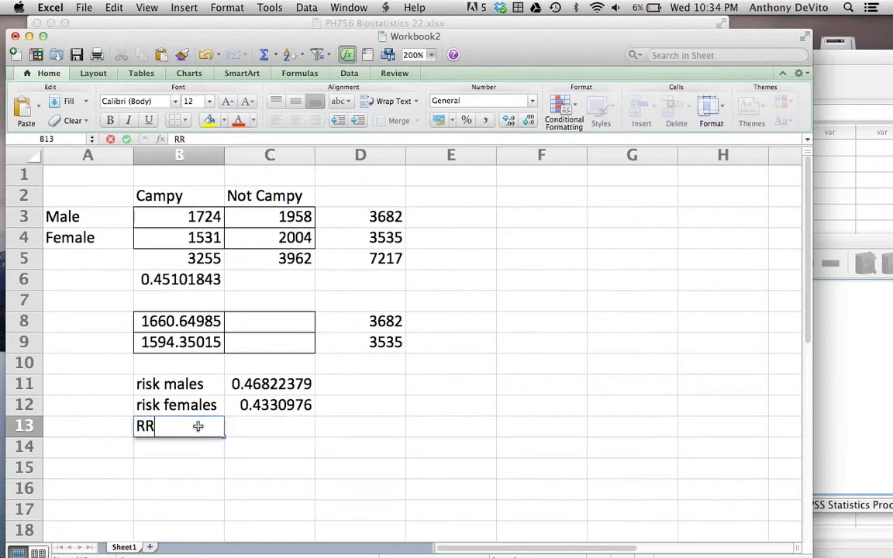
pyautogui.click(276, 434)
pyautogui.write('=')
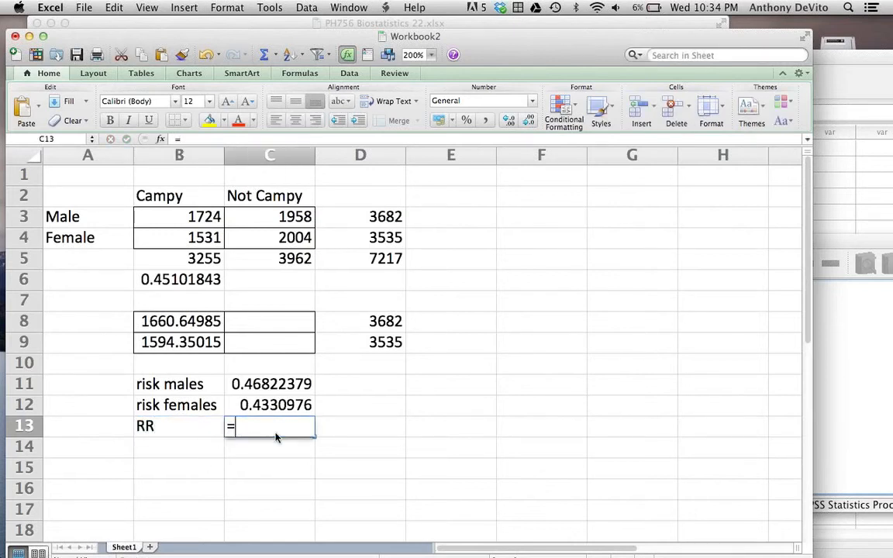
pyautogui.click(258, 382)
pyautogui.write('/')
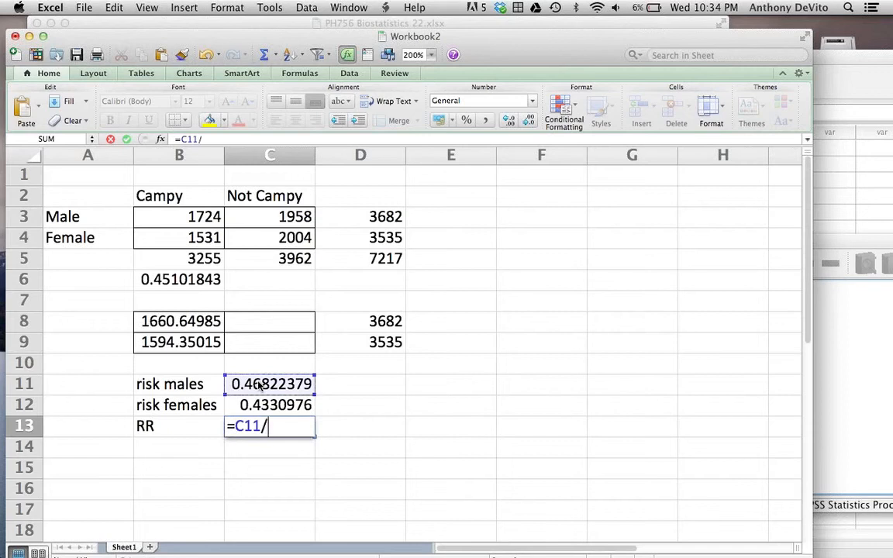
pyautogui.click(284, 405)
pyautogui.press('Return')
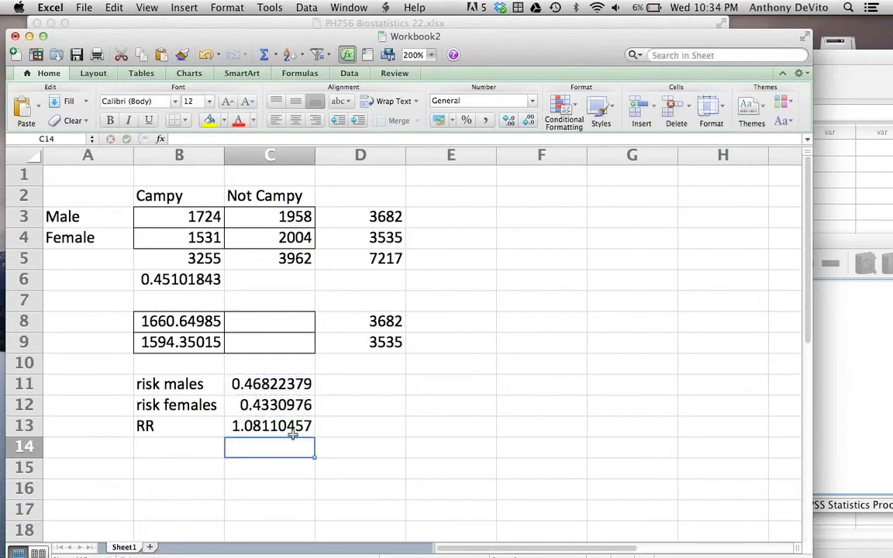
# Step: Label cell D11 "odds males" and calculate the male odds in E11 with =B3/C3
pyautogui.click(367, 384)
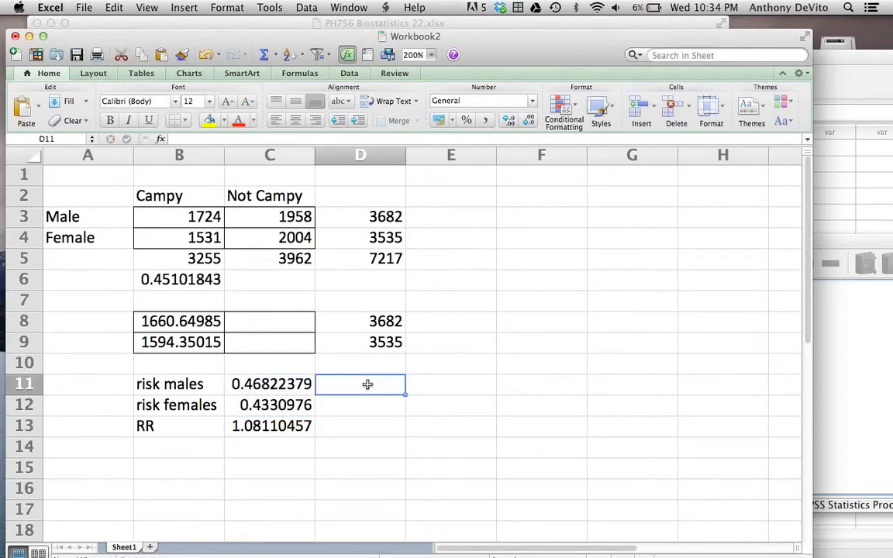
pyautogui.write('odds m')
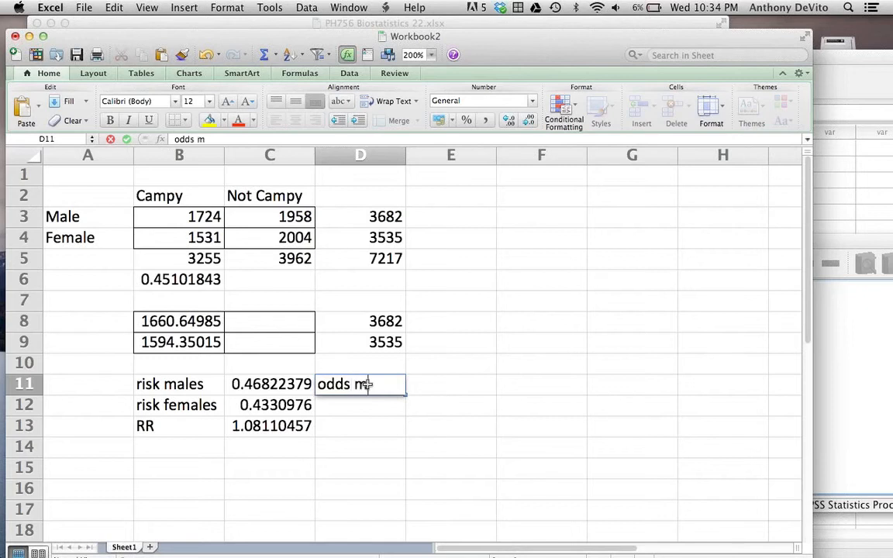
pyautogui.write('ales')
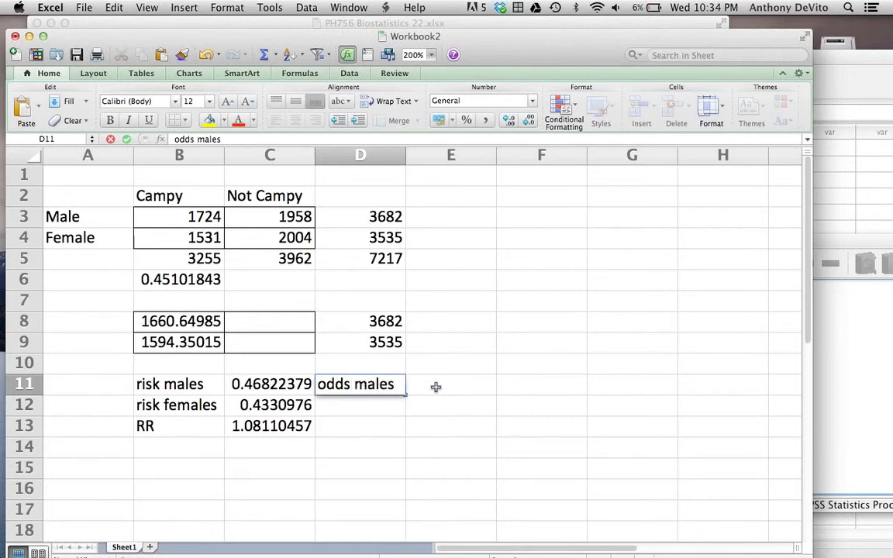
pyautogui.click(436, 391)
pyautogui.write('=')
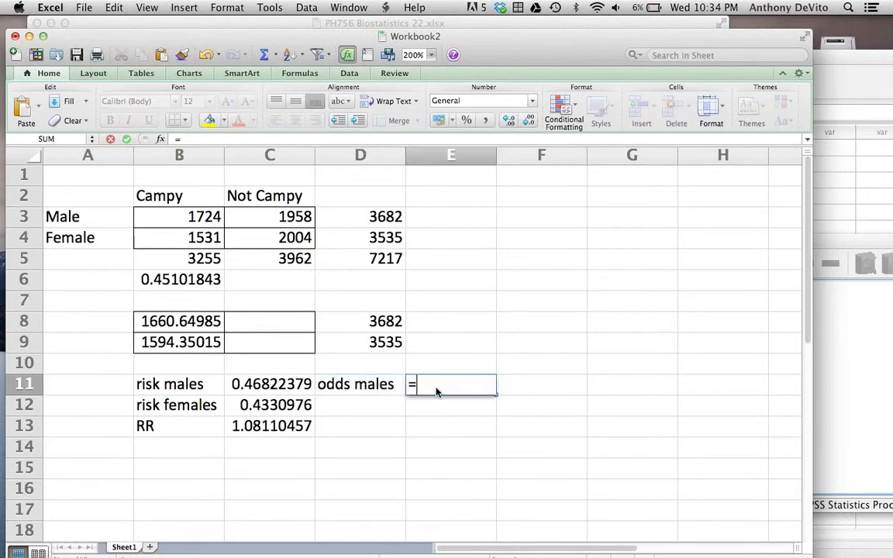
pyautogui.click(206, 220)
pyautogui.write('/')
pyautogui.click(258, 218)
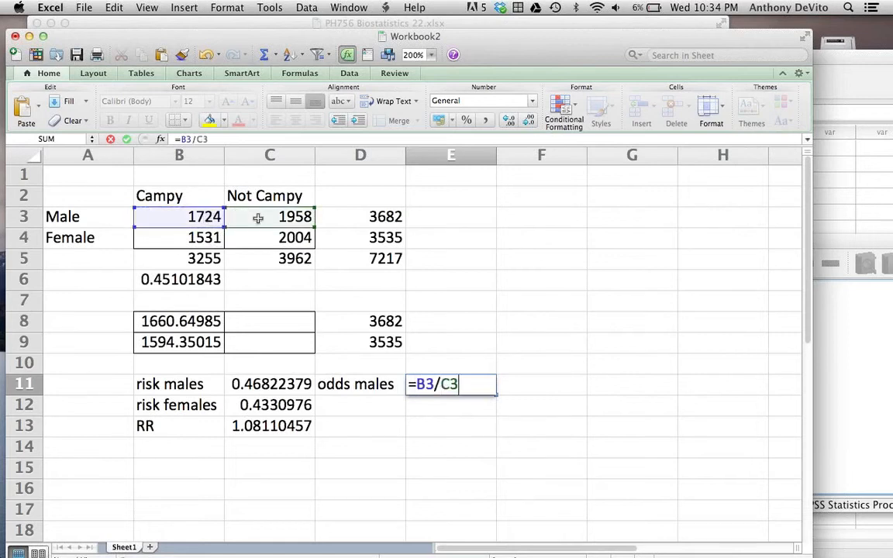
pyautogui.press('Return')
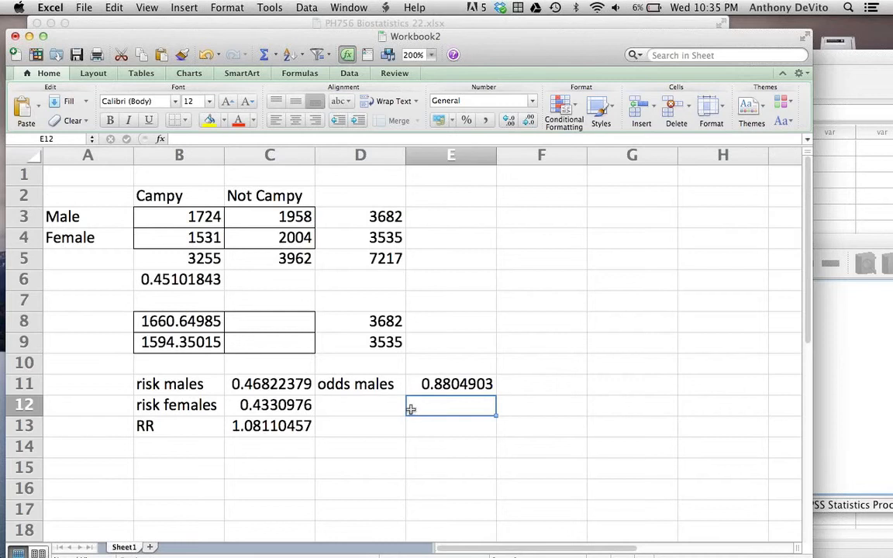
# Step: Label cell D12 "odds fem" and calculate the female odds in E12 as B4 divided by C4
pyautogui.click(370, 408)
pyautogui.write('odds fm')
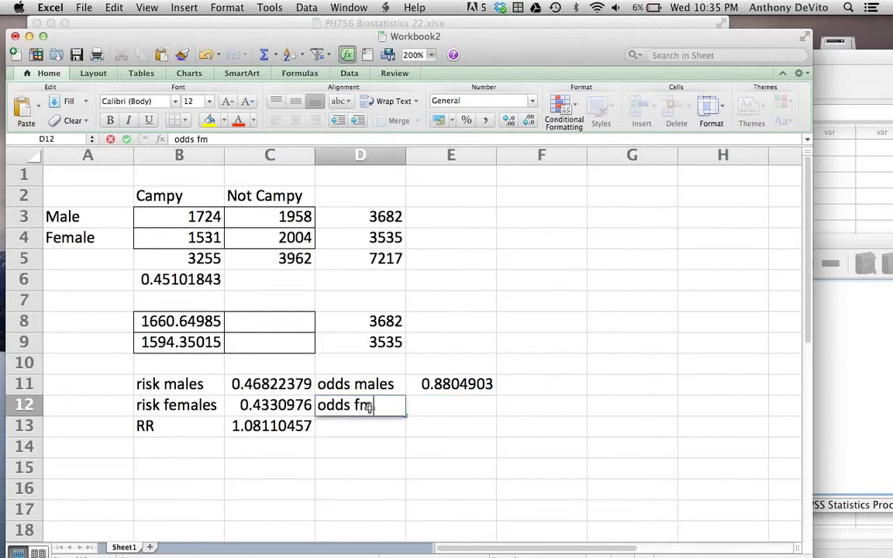
pyautogui.press('BackSpace')
pyautogui.write('em')
pyautogui.click(462, 406)
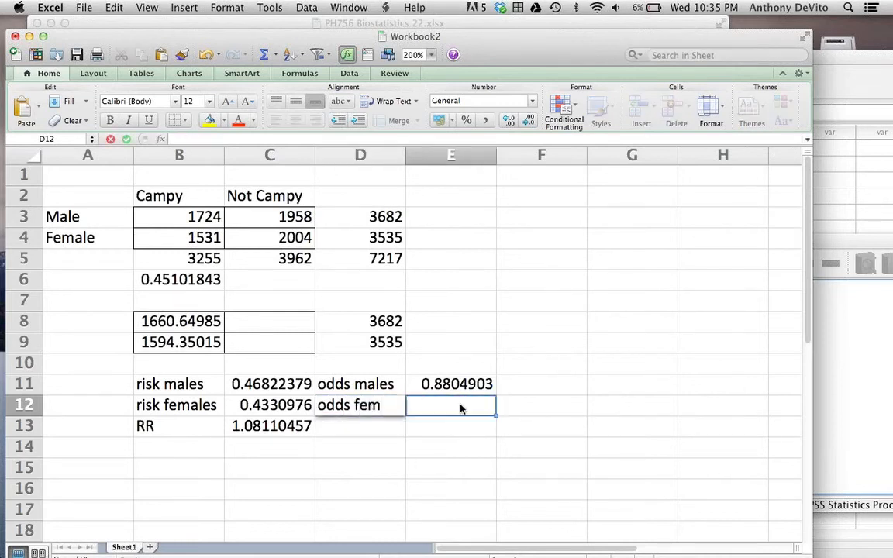
pyautogui.write('=')
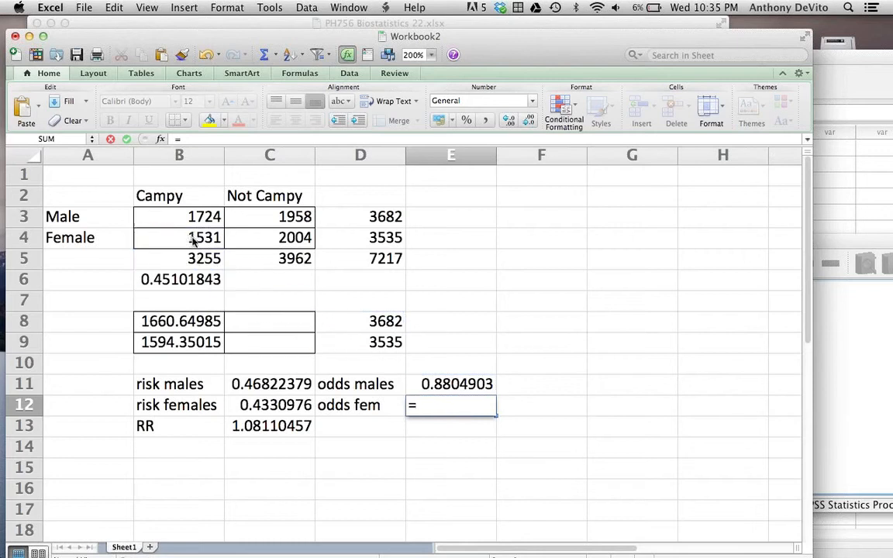
pyautogui.click(193, 240)
pyautogui.write('/')
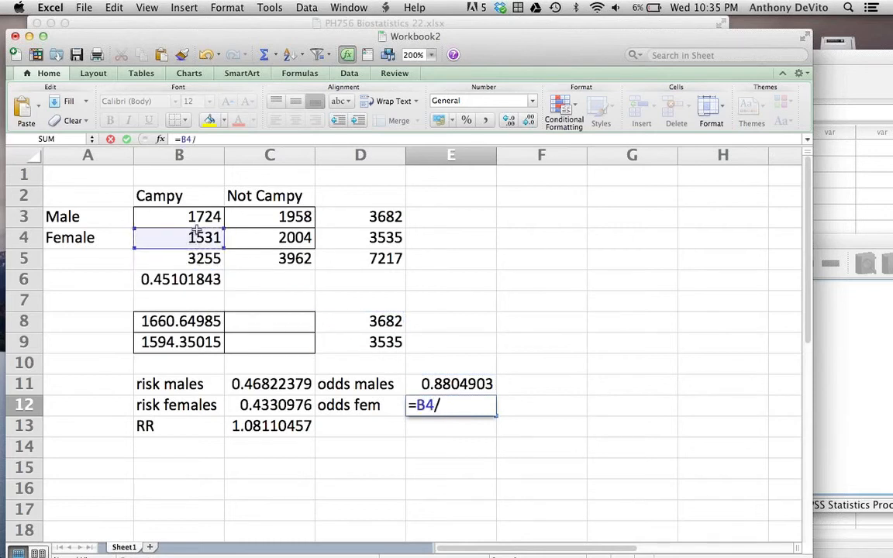
pyautogui.click(275, 241)
pyautogui.press('Return')
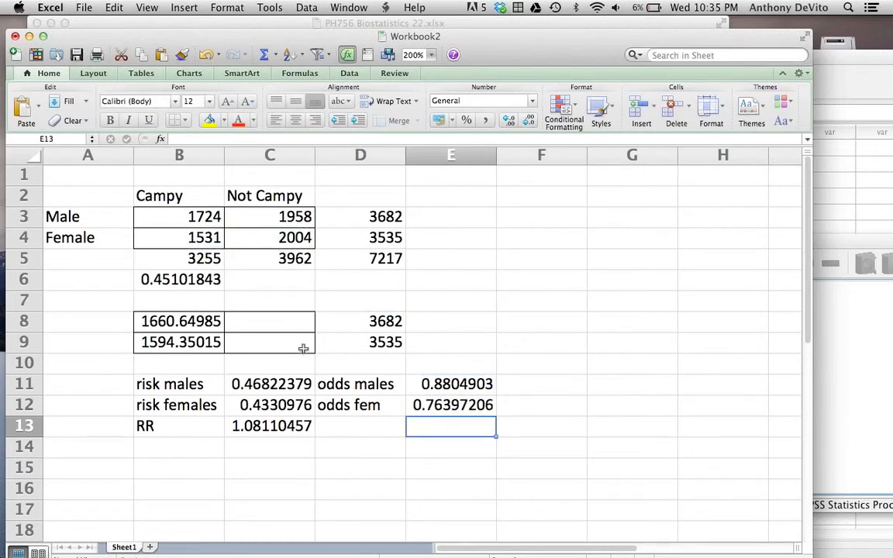
# Step: Label cell D13 "OR" and calculate the odds ratio in E13 with =E11/E12
pyautogui.click(357, 429)
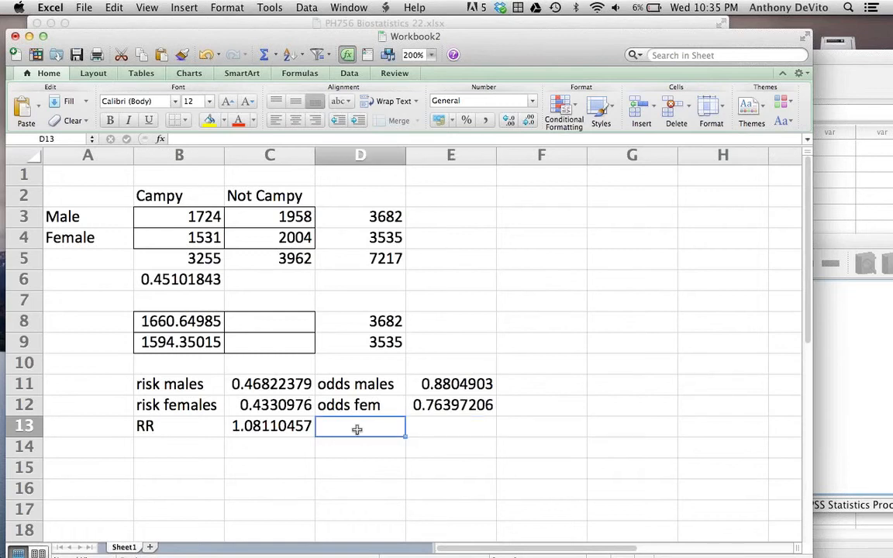
pyautogui.write('OR')
pyautogui.click(450, 424)
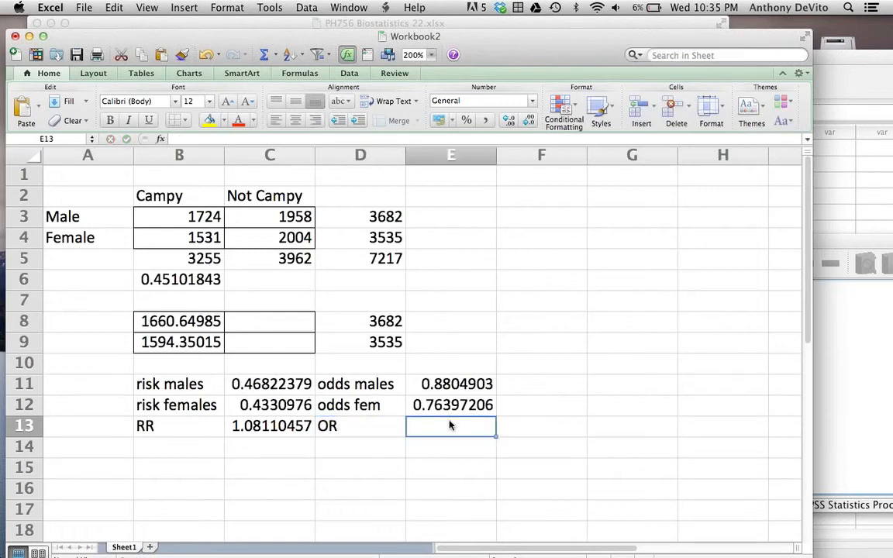
pyautogui.write('=')
pyautogui.click(436, 391)
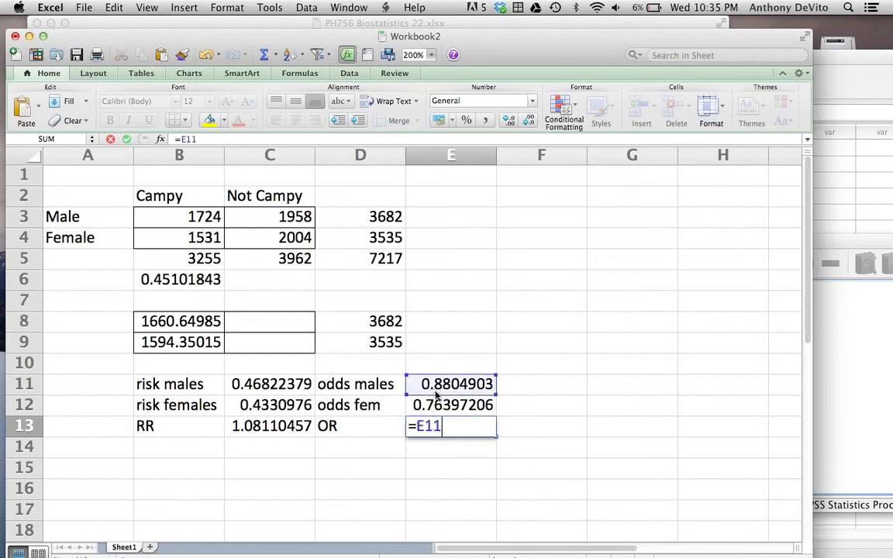
pyautogui.write('/')
pyautogui.click(441, 404)
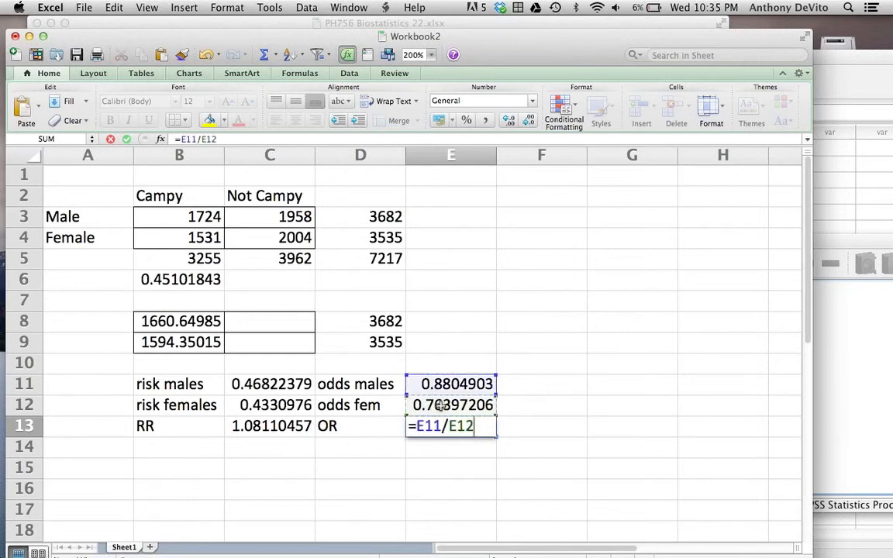
pyautogui.press('Return')
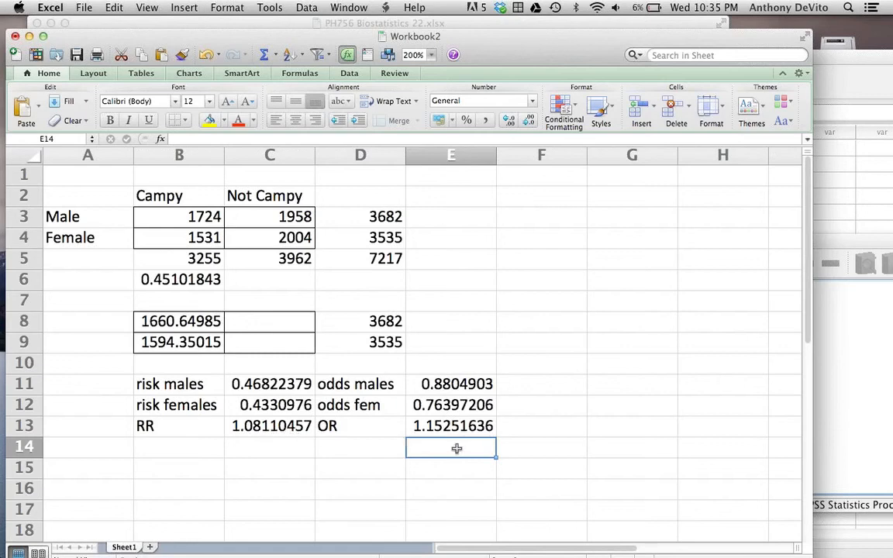
# Step: Switch to the SPSS output viewer and examine the Risk Estimate table for the odds ratio and cohort risk values
pyautogui.doubleClick(458, 57)
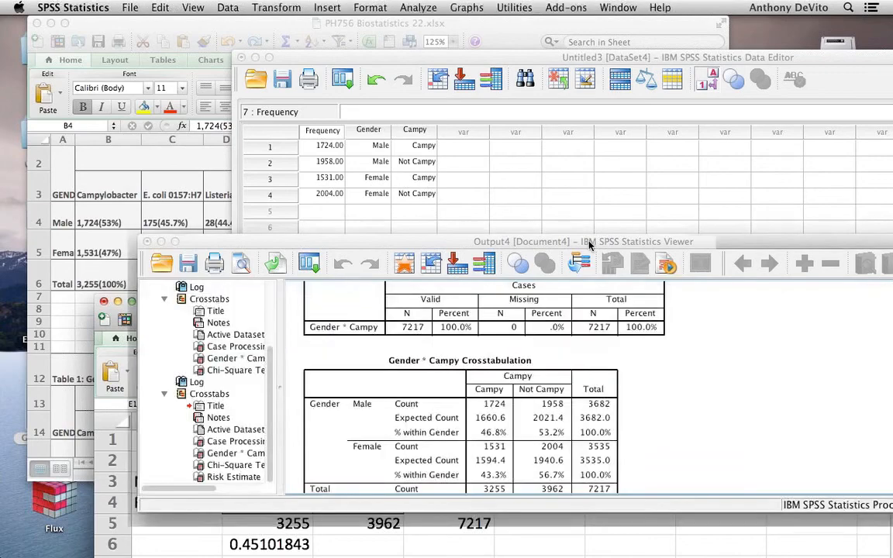
pyautogui.click(535, 237)
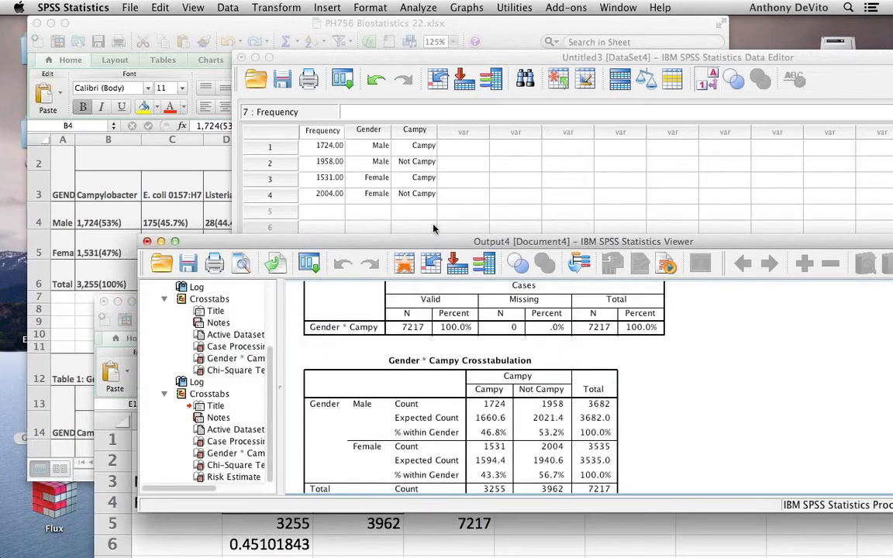
pyautogui.moveTo(403, 241); pyautogui.dragTo(388, 66)
pyautogui.scroll(-5, 464, 230)
pyautogui.scroll(-5, 463, 230)
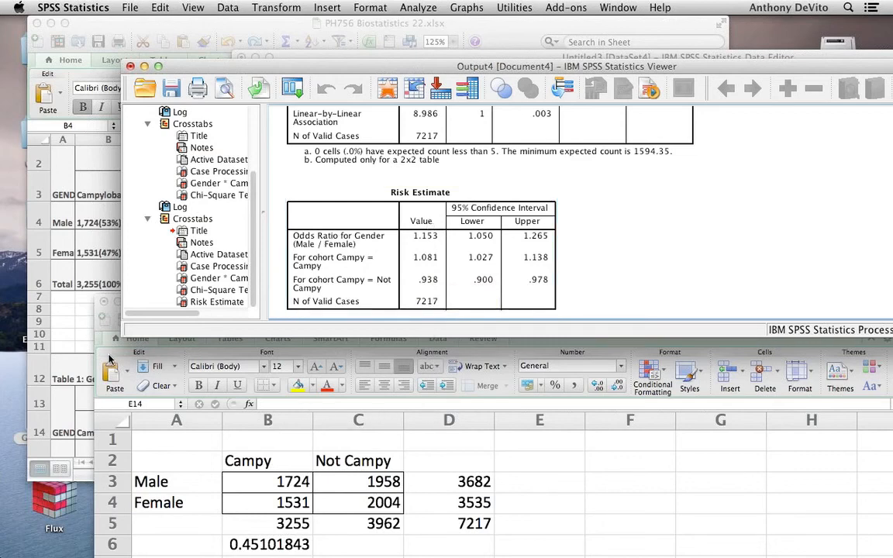
# Step: Return to Workbook2 in Excel and compare the observed Campy counts in B3 and B4 with the expected counts in B8 and B9
pyautogui.click(101, 322)
pyautogui.moveTo(325, 301); pyautogui.dragTo(301, 109)
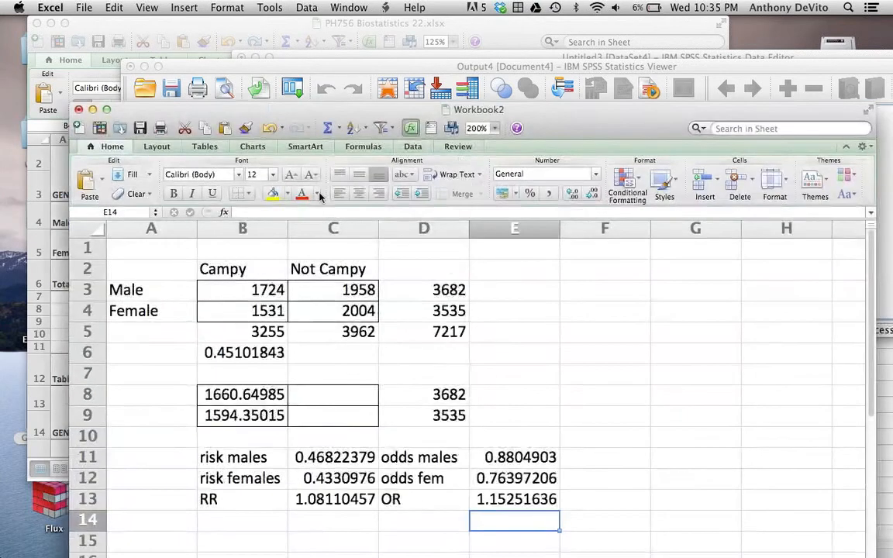
pyautogui.click(332, 396)
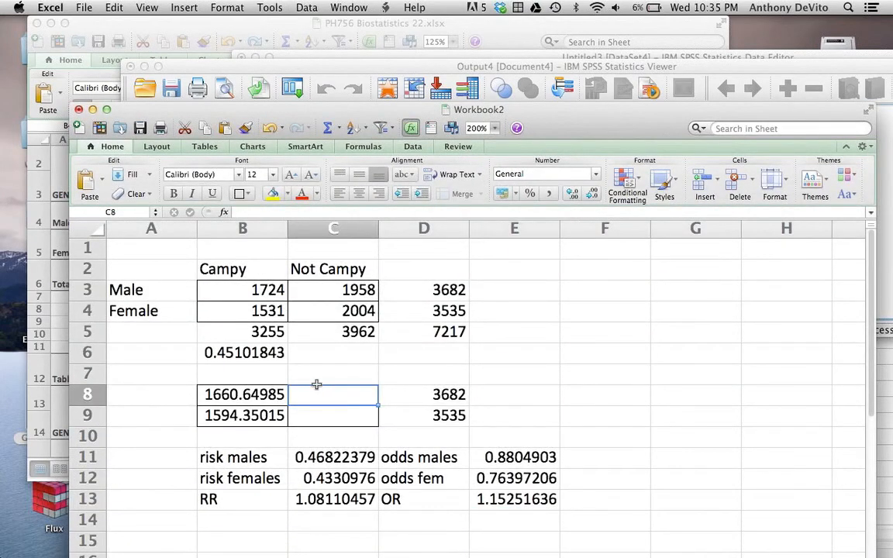
pyautogui.click(240, 290)
pyautogui.click(245, 395)
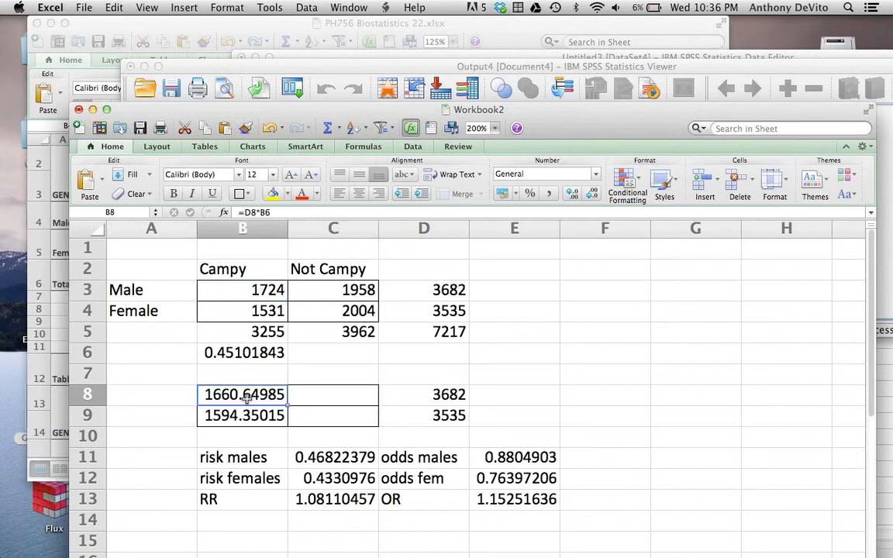
pyautogui.click(233, 311)
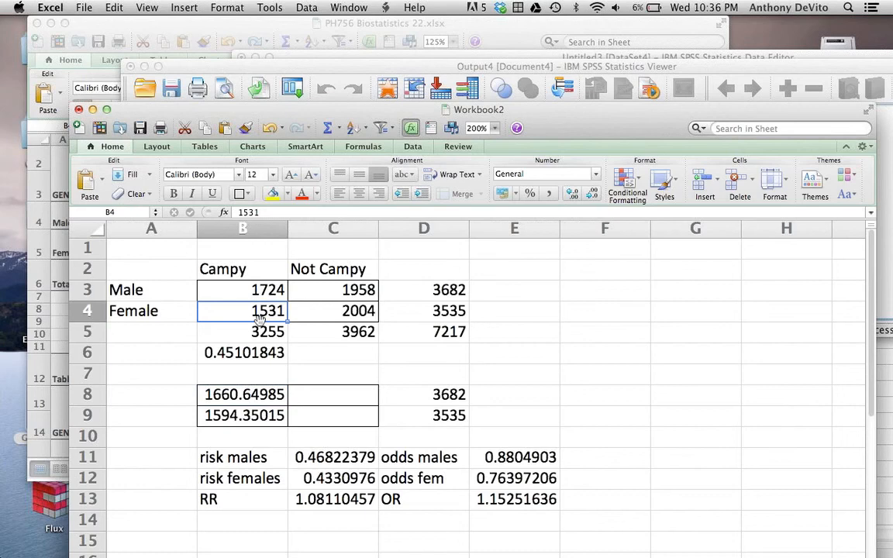
pyautogui.click(253, 412)
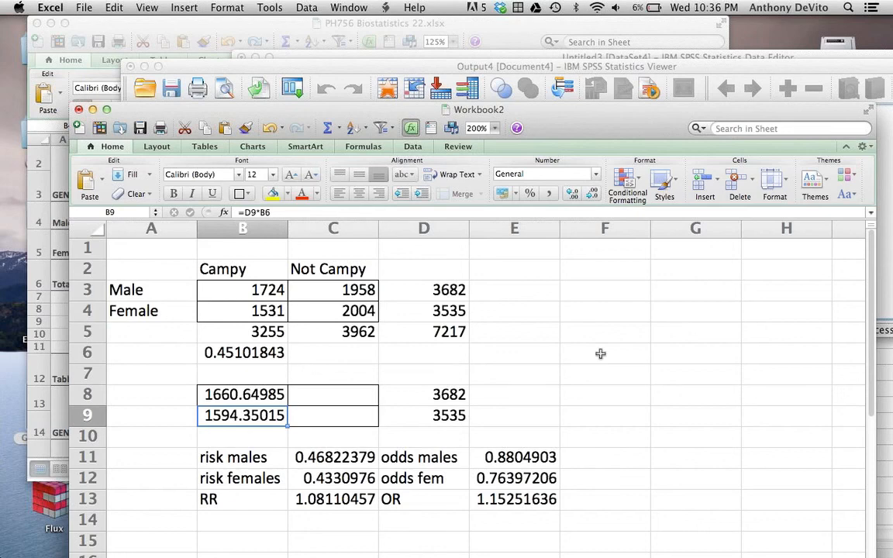
pyautogui.click(812, 23)
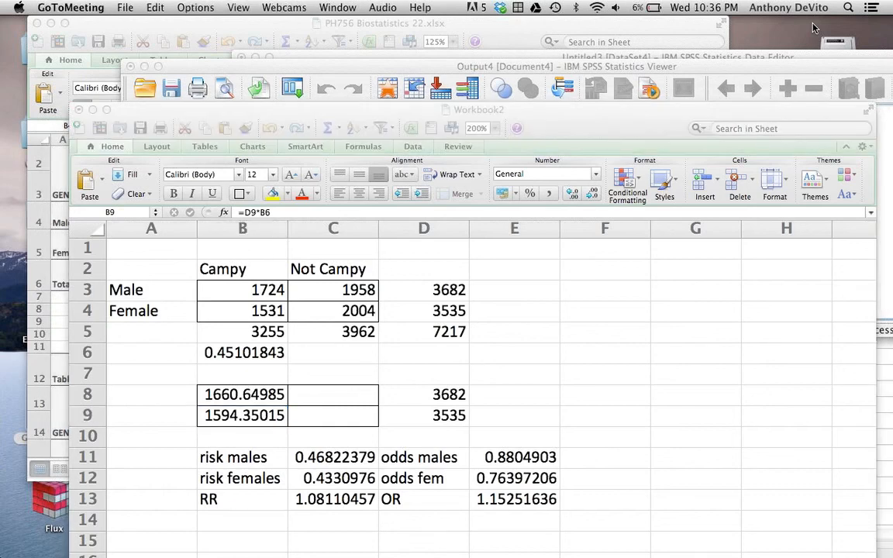